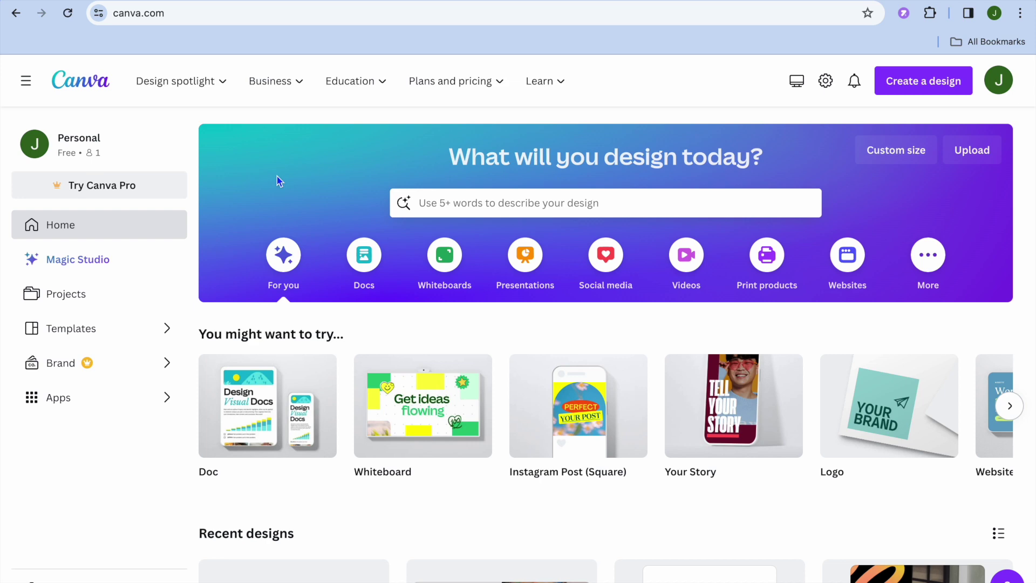
Step: Search the design templates for "link in bio"
left_click(478, 205)
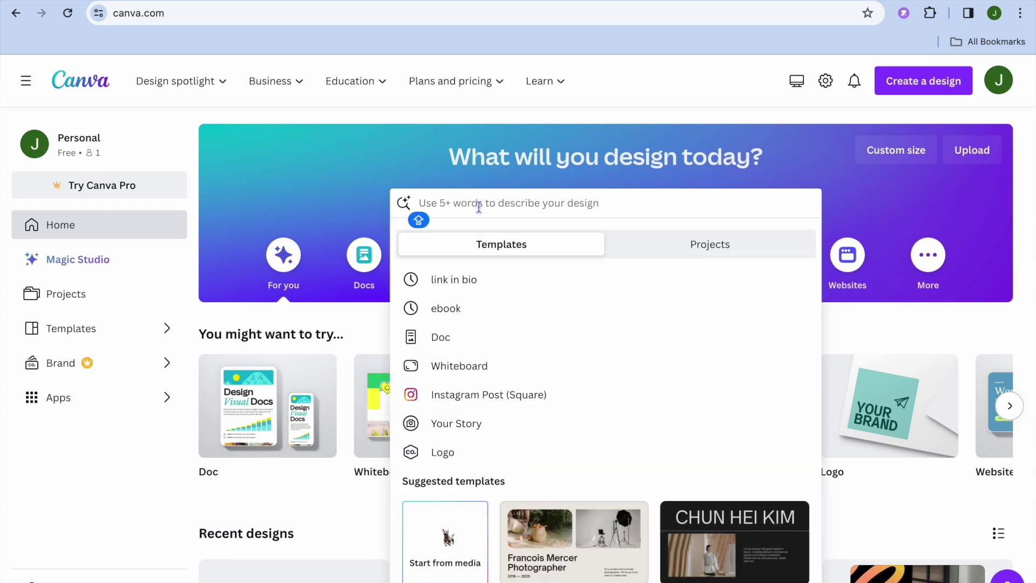
left_click(481, 280)
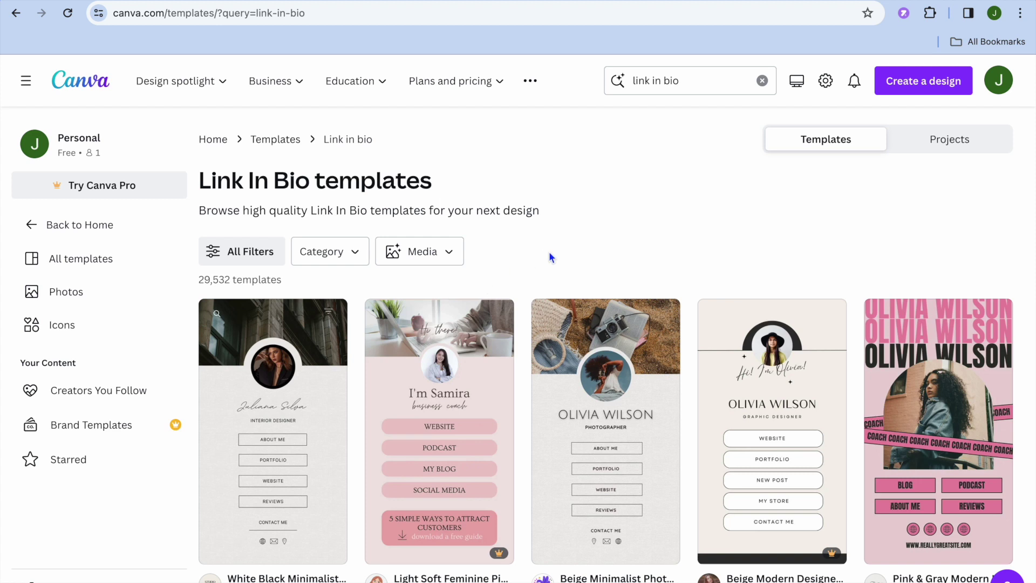
Step: Find the Cream and Black Modern Real Estate Link in Bio Instagram Story template and open it for customizing
scroll(627, 245, "down", 6)
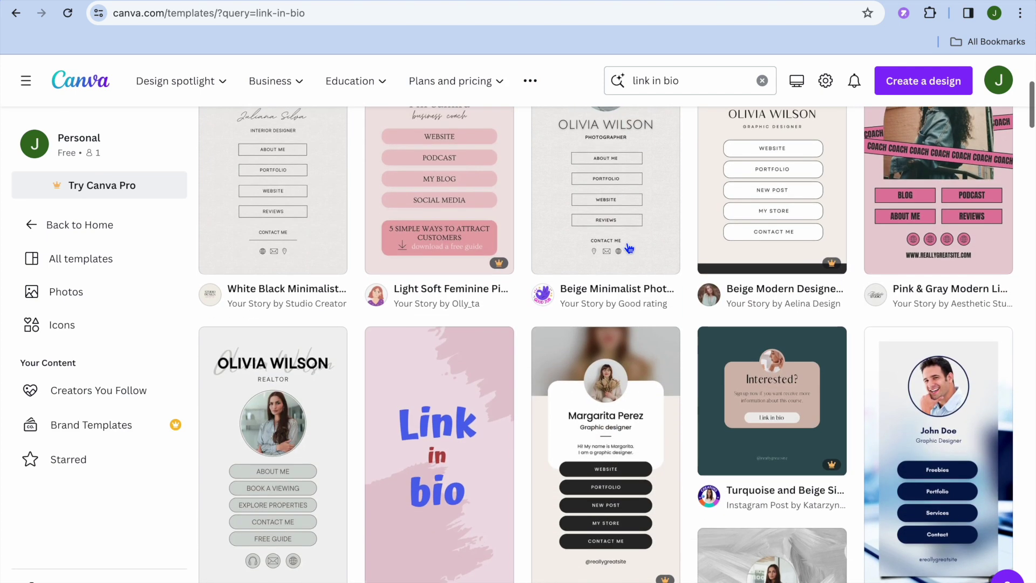
scroll(626, 242, "down", 3)
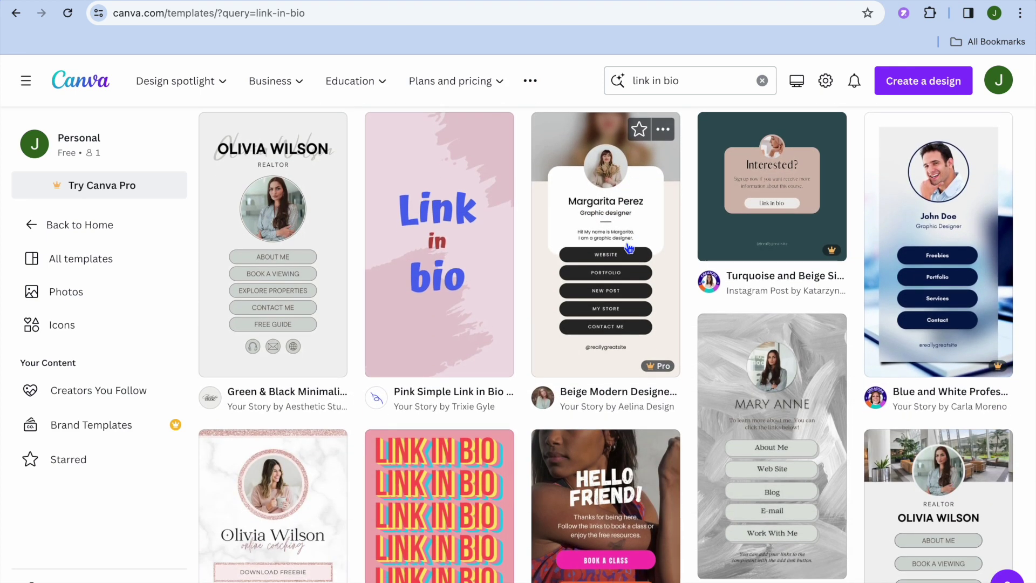
scroll(628, 248, "down", 8)
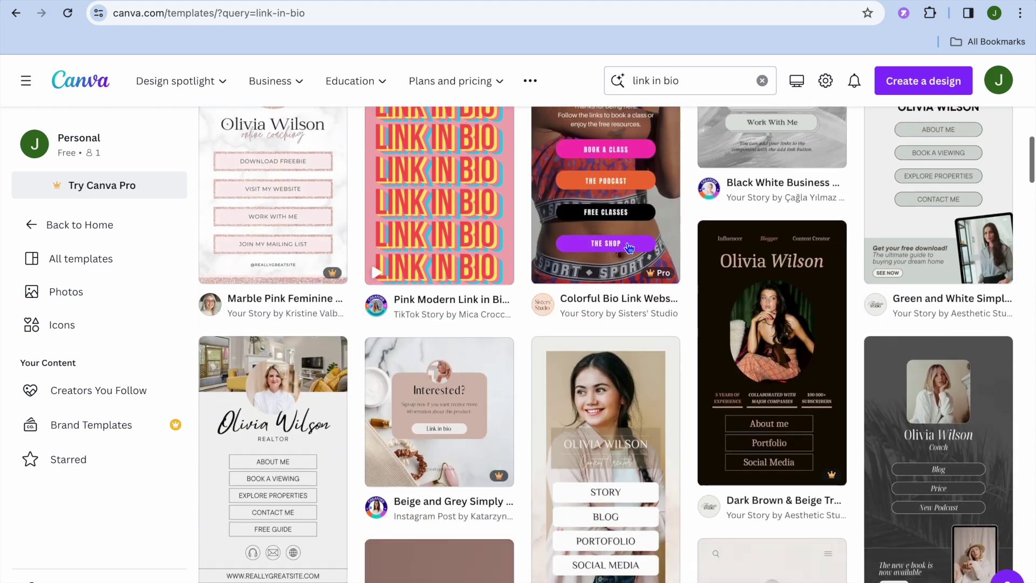
scroll(628, 248, "down", 6)
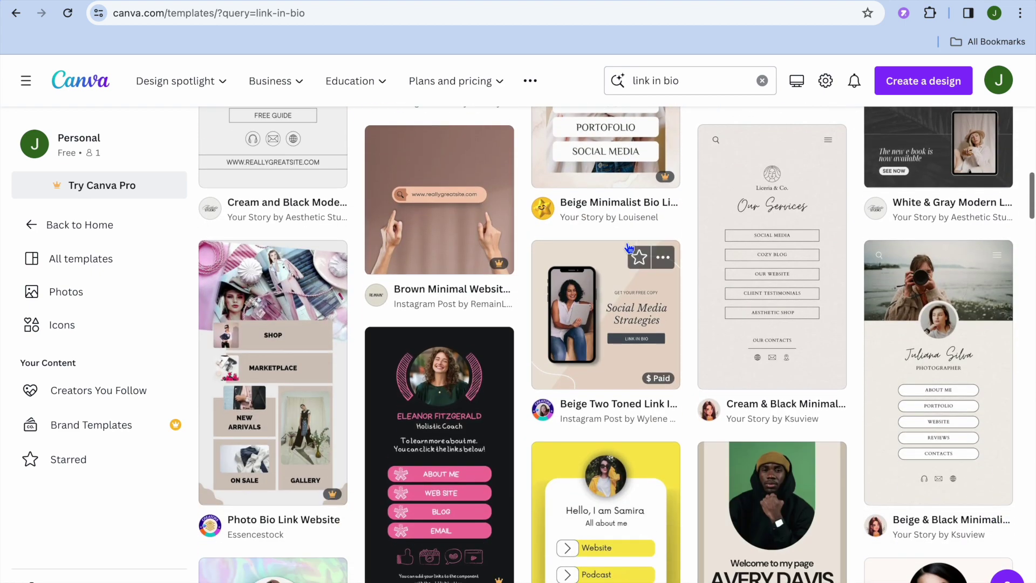
scroll(629, 248, "down", 5)
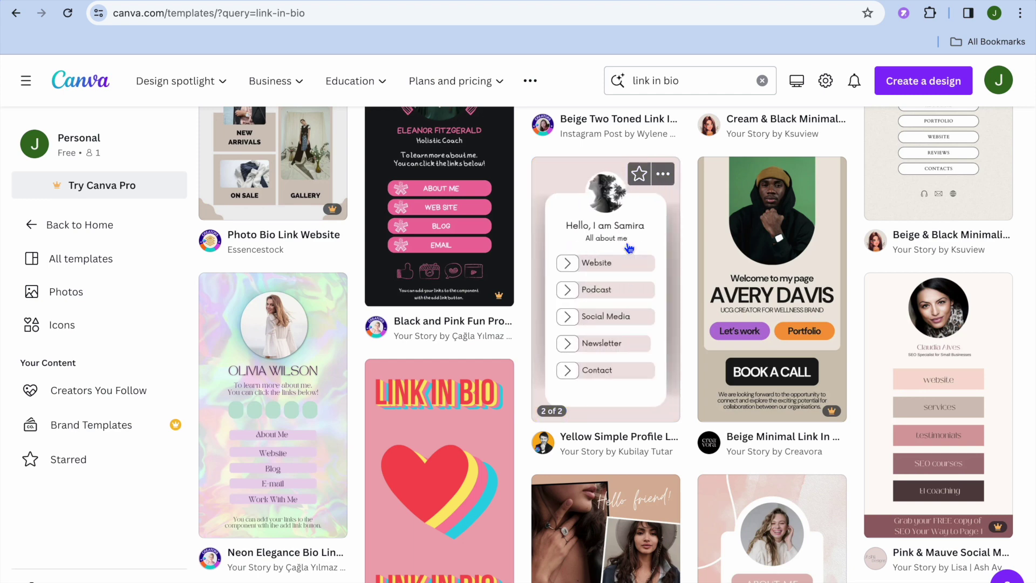
scroll(629, 247, "up", 1)
mouse_move(829, 433)
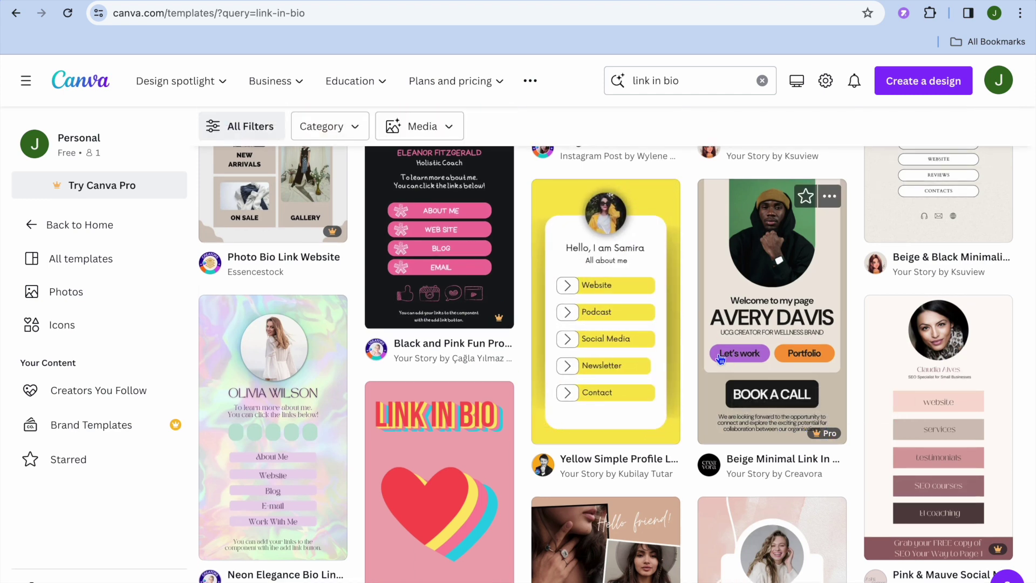
scroll(682, 330, "up", 4)
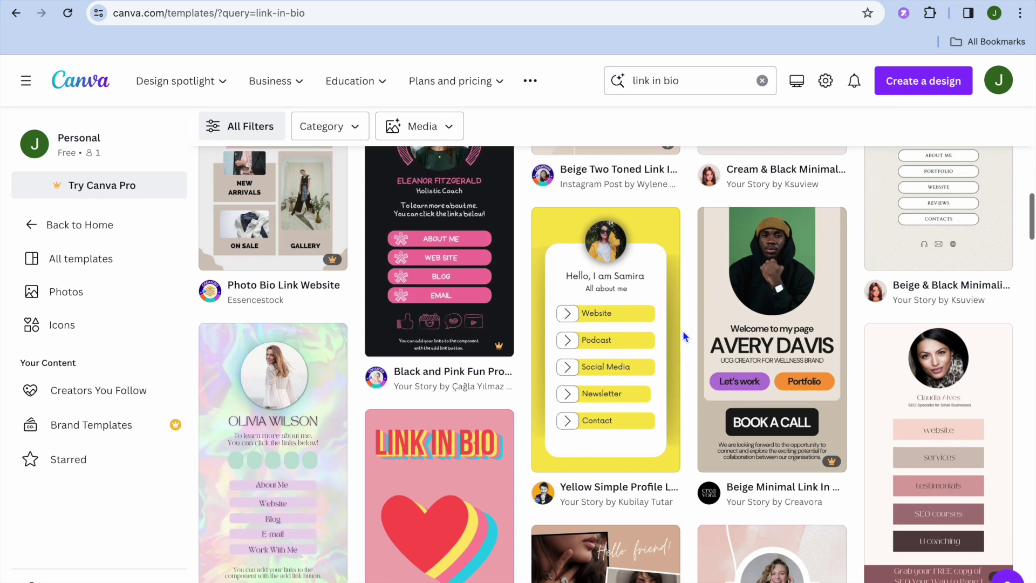
scroll(681, 336, "up", 1)
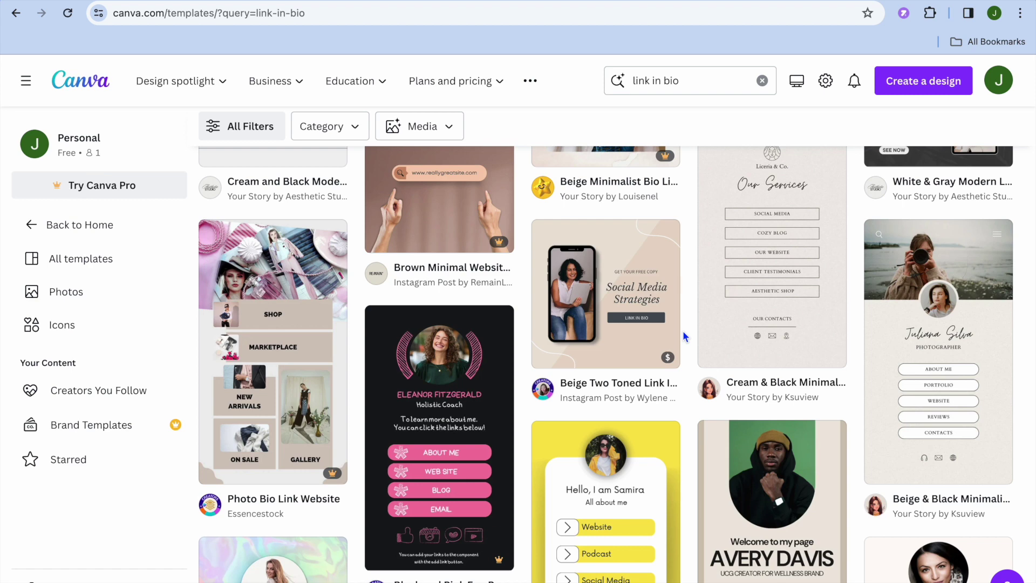
scroll(682, 336, "up", 5)
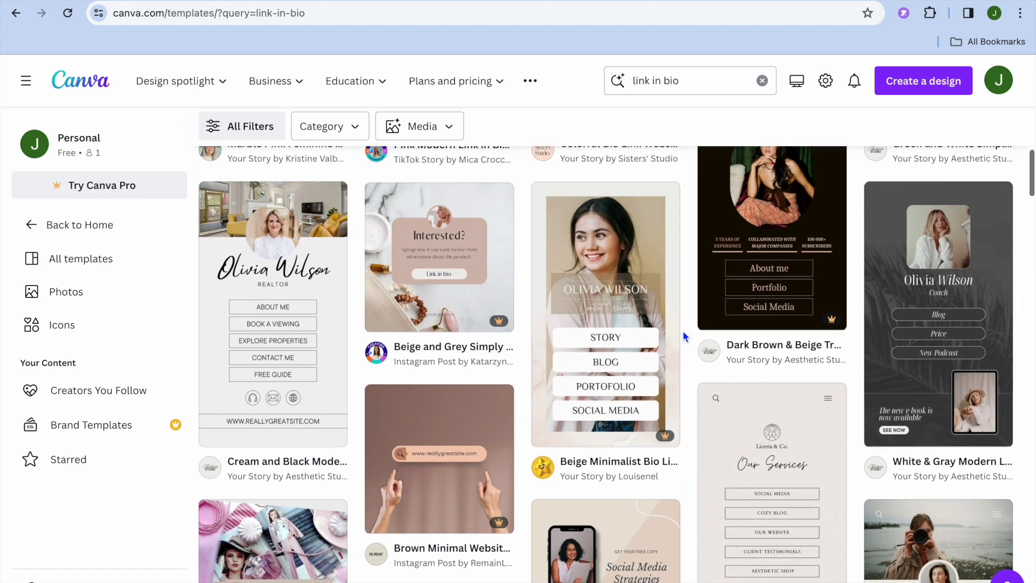
left_click(278, 322)
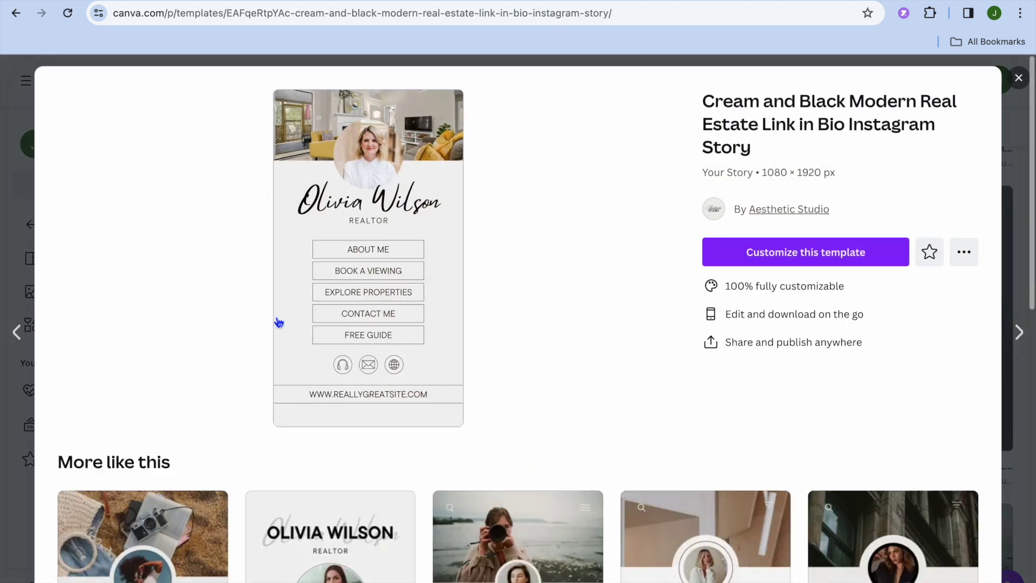
left_click(799, 253)
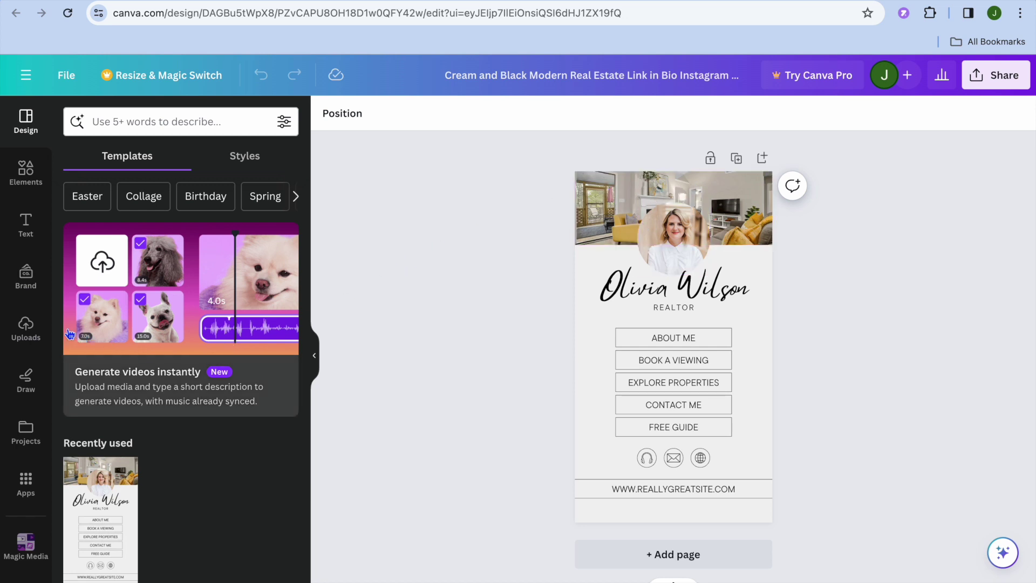
Step: Replace the template's portrait photo with the uploaded cutout of the bearded man in a blue T-shirt
left_click(30, 331)
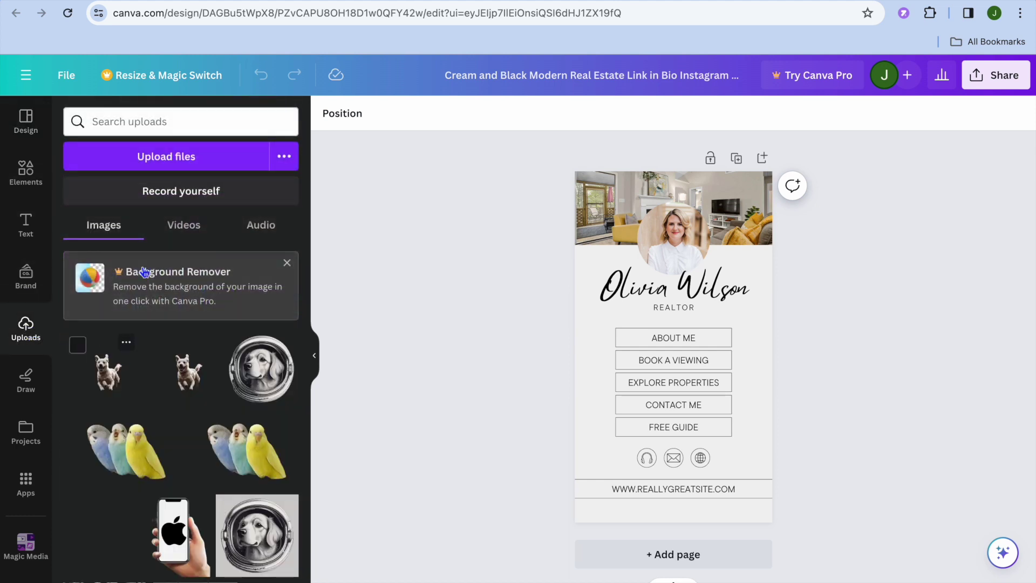
mouse_move(176, 382)
scroll(177, 382, "down", 10)
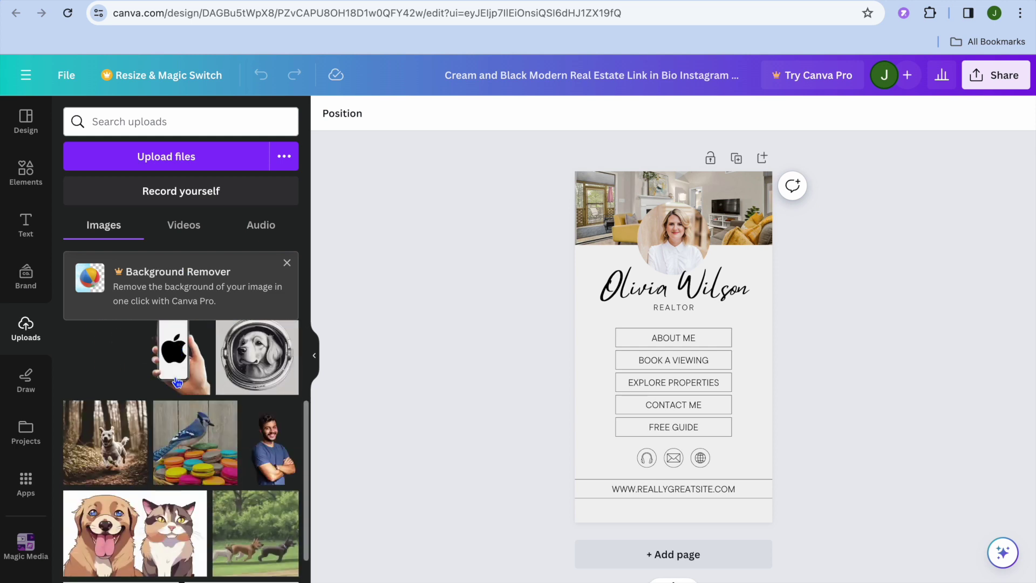
scroll(177, 382, "down", 2)
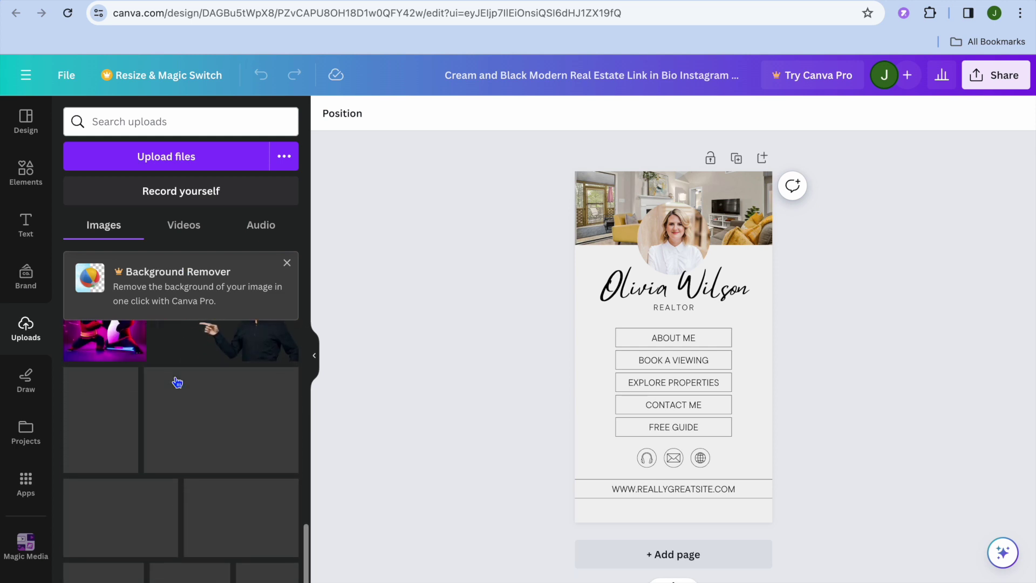
scroll(177, 382, "up", 8)
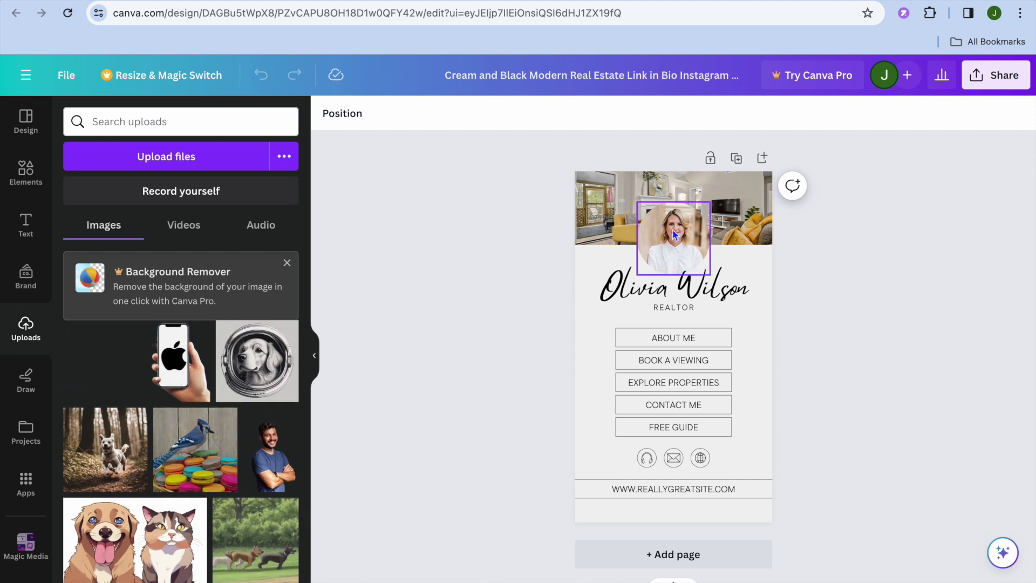
left_click_drag(278, 454, 657, 233)
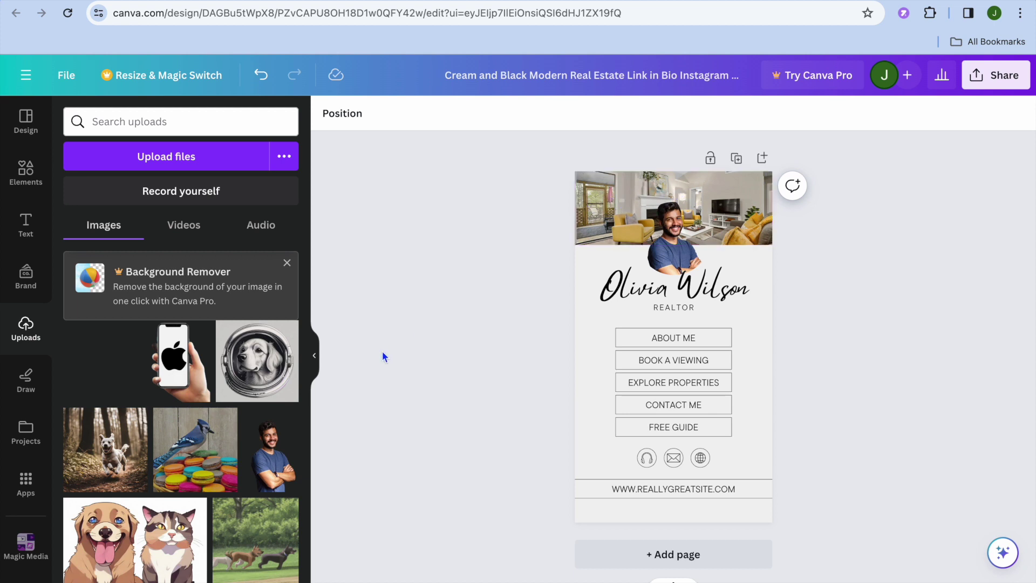
scroll(231, 519, "down", 3)
scroll(231, 519, "down", 2)
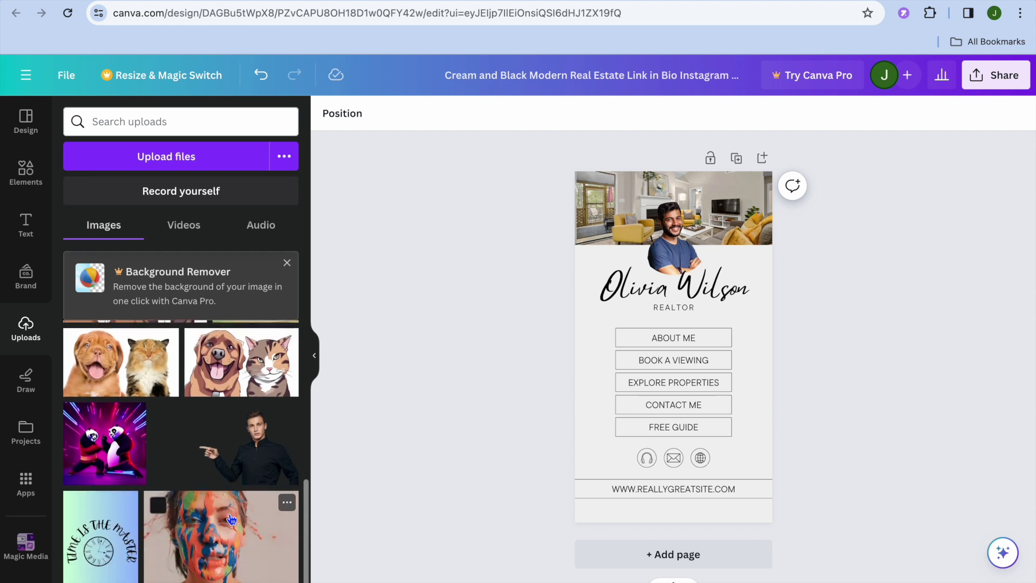
Step: Replace the sample name in the heading above REALTOR with the profile owner's first name in capitals
left_click(686, 291)
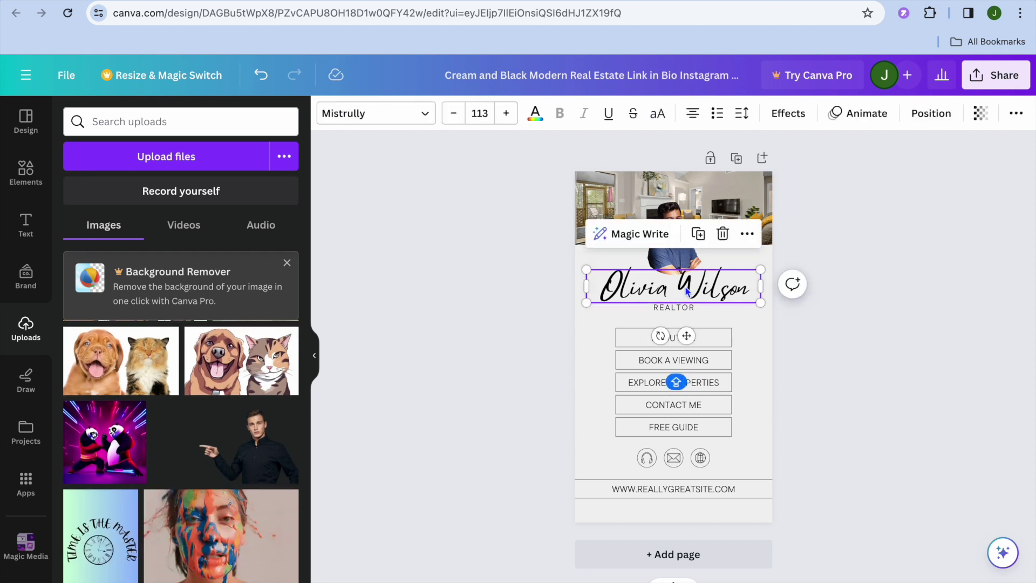
left_click(705, 292)
left_click_drag(753, 286, 599, 283)
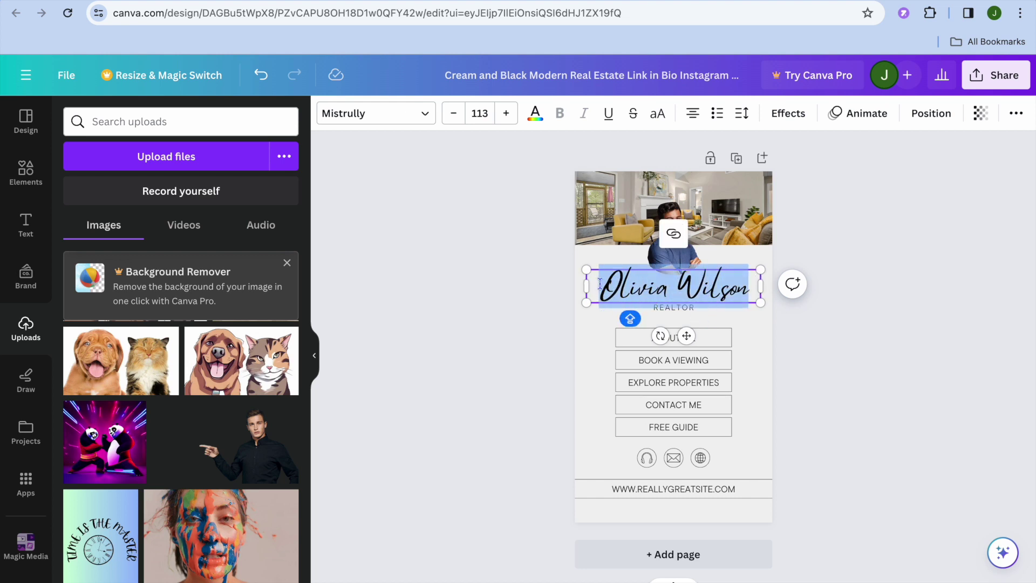
type("JASON")
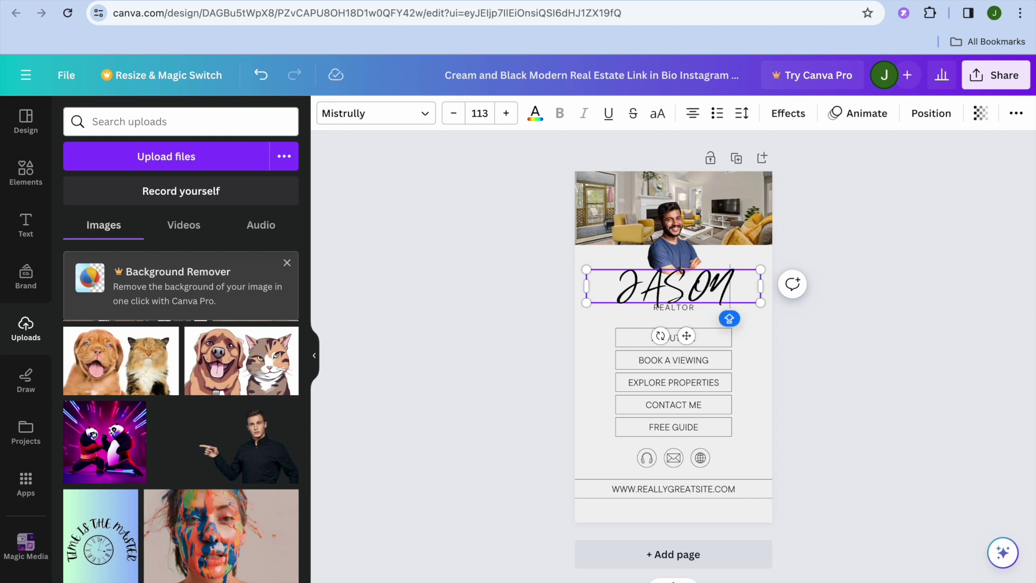
Step: Try TT Commons Pro on the name heading and settle on the Courier Prime font
left_click(415, 123)
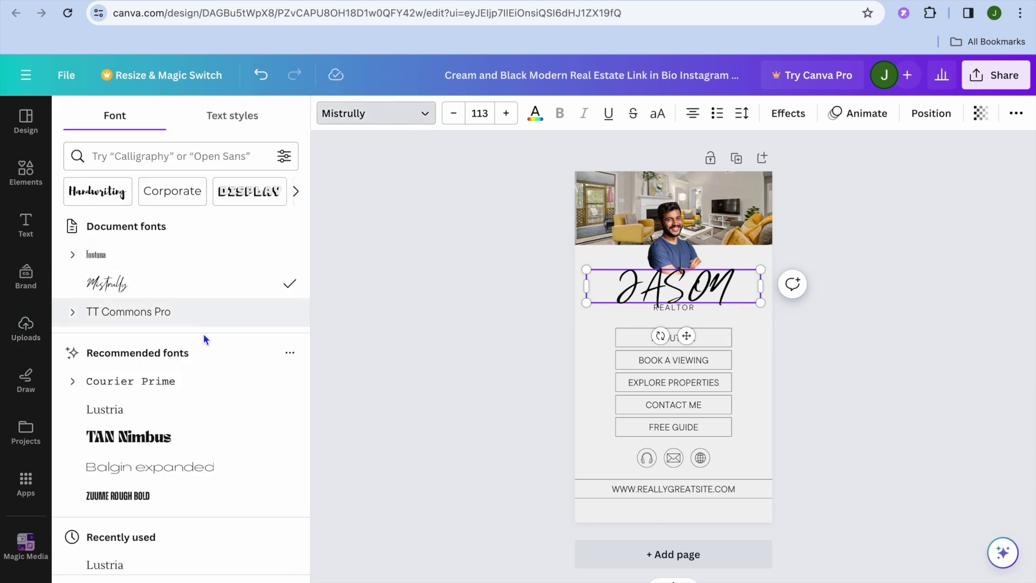
left_click(194, 317)
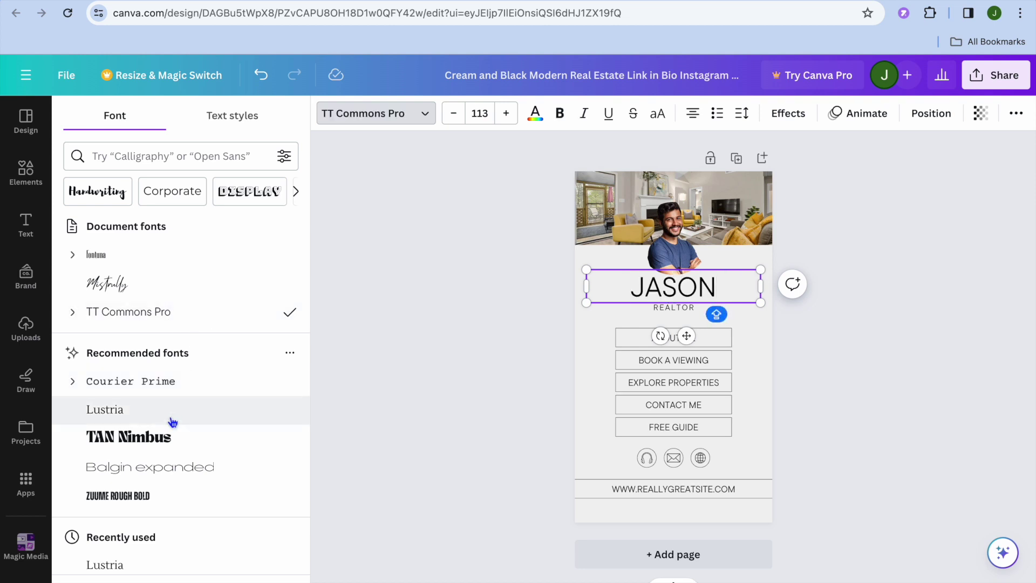
left_click(173, 386)
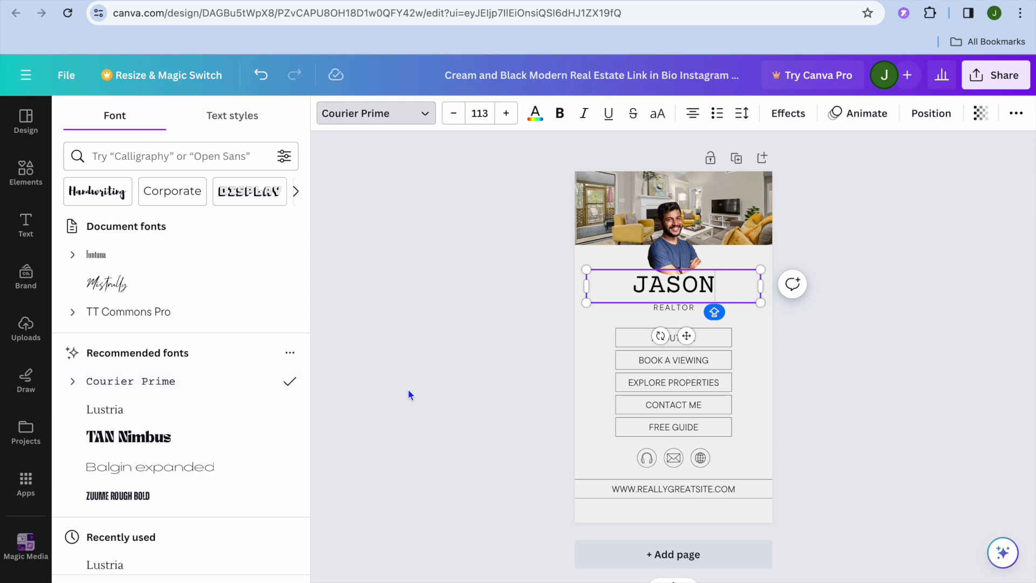
Step: Try solid yellow and orange for the page background and settle on the default grey-to-white gradient
left_click(591, 345)
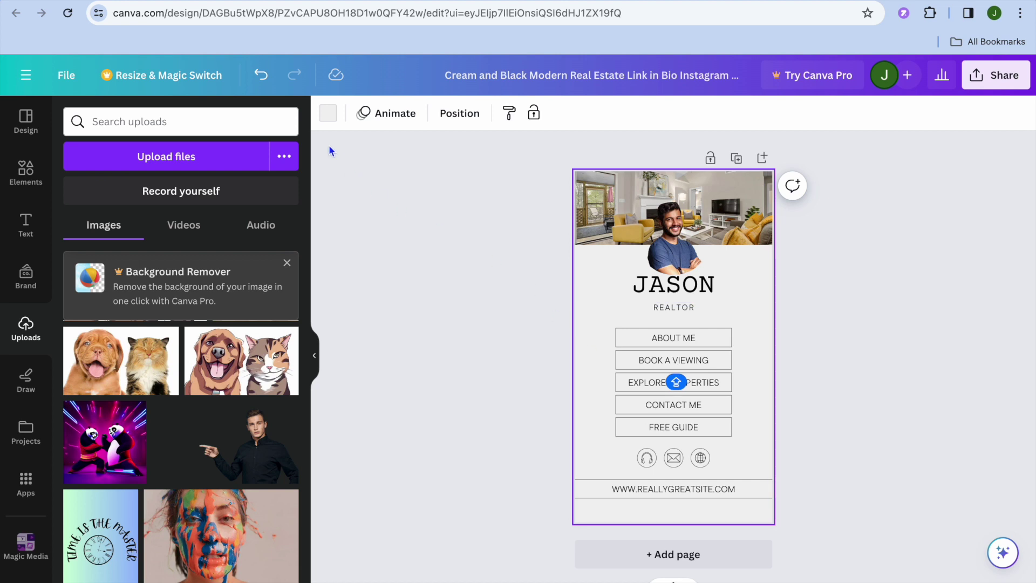
left_click(329, 115)
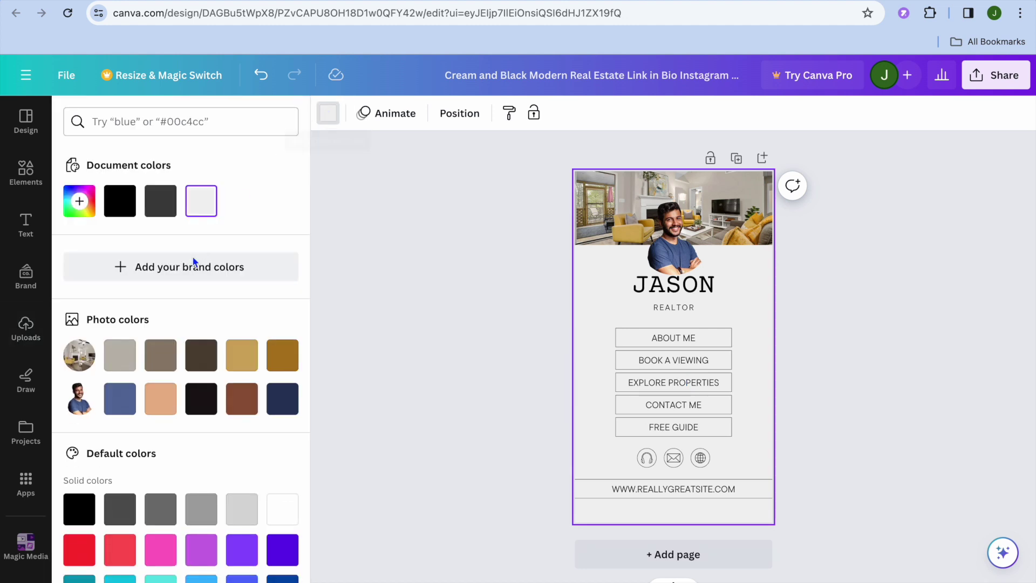
scroll(217, 364, "down", 5)
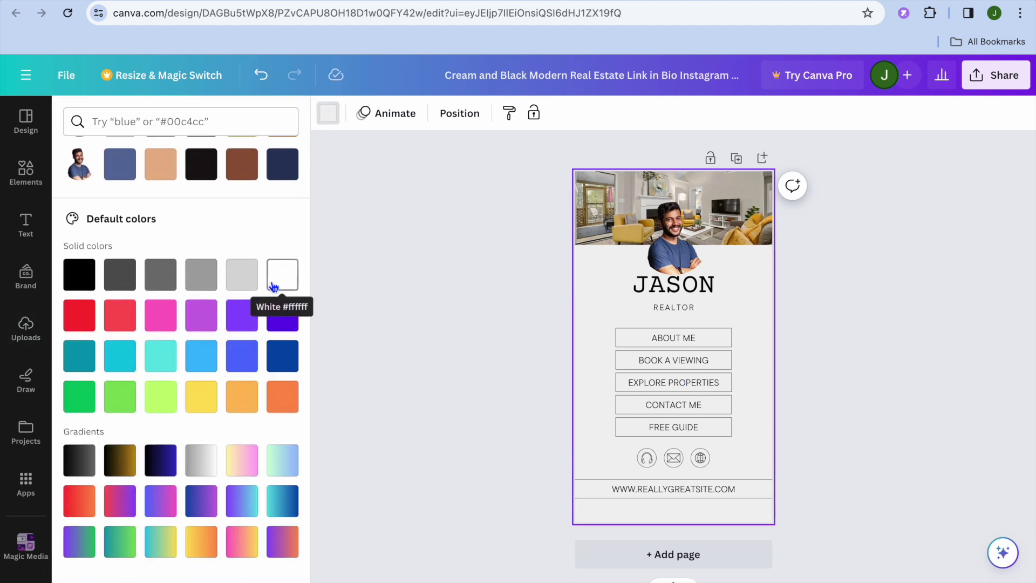
scroll(198, 322, "up", 1)
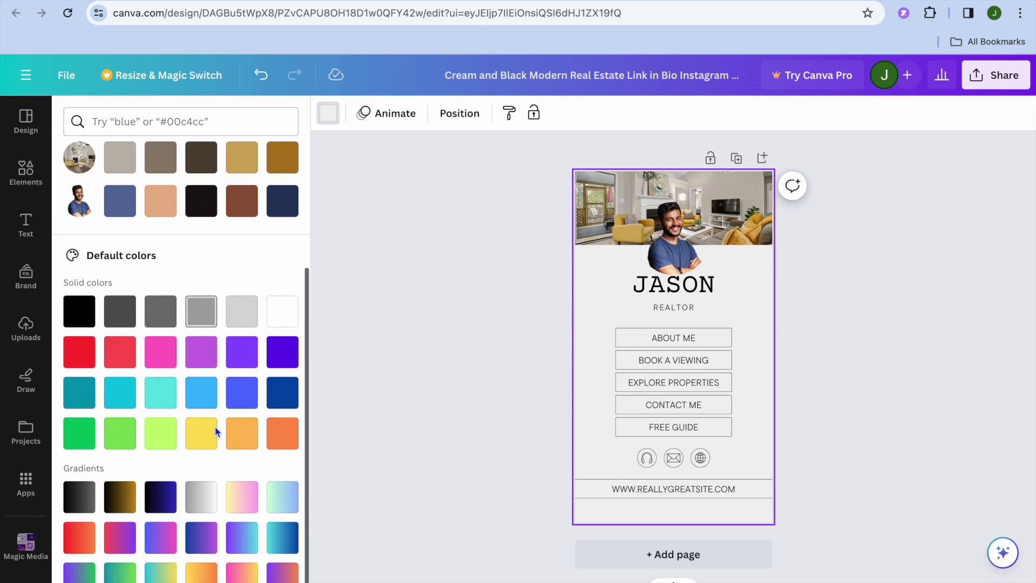
left_click(206, 443)
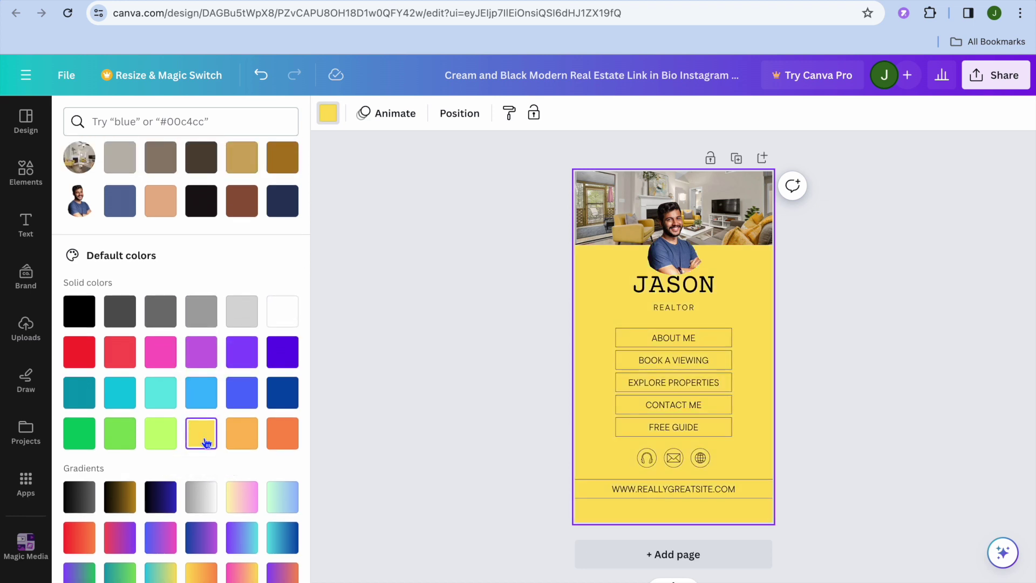
left_click(240, 434)
left_click(205, 503)
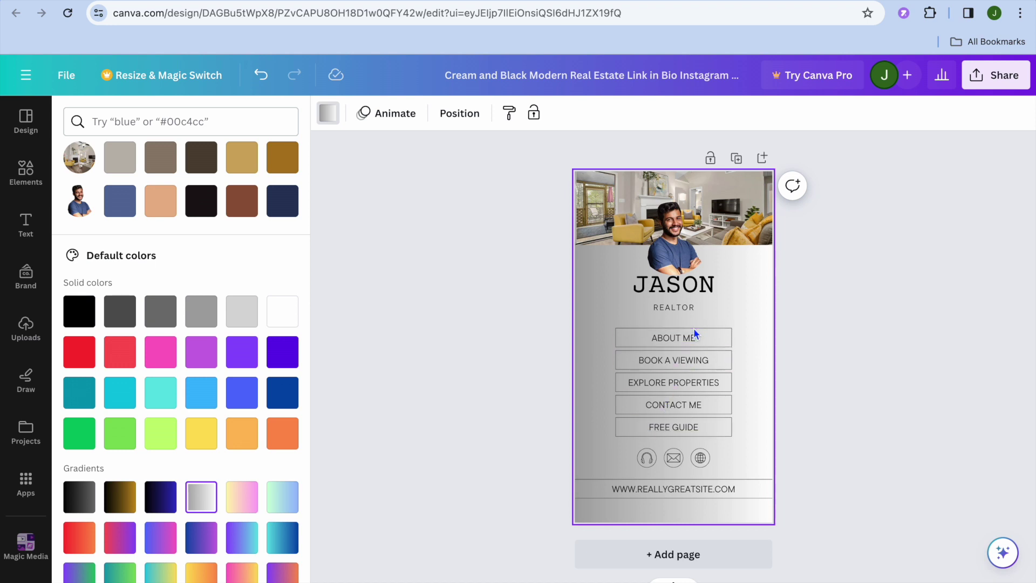
Step: Add a second page to the design for the ABOUT ME button and title it ABOUT ME
left_click(726, 339)
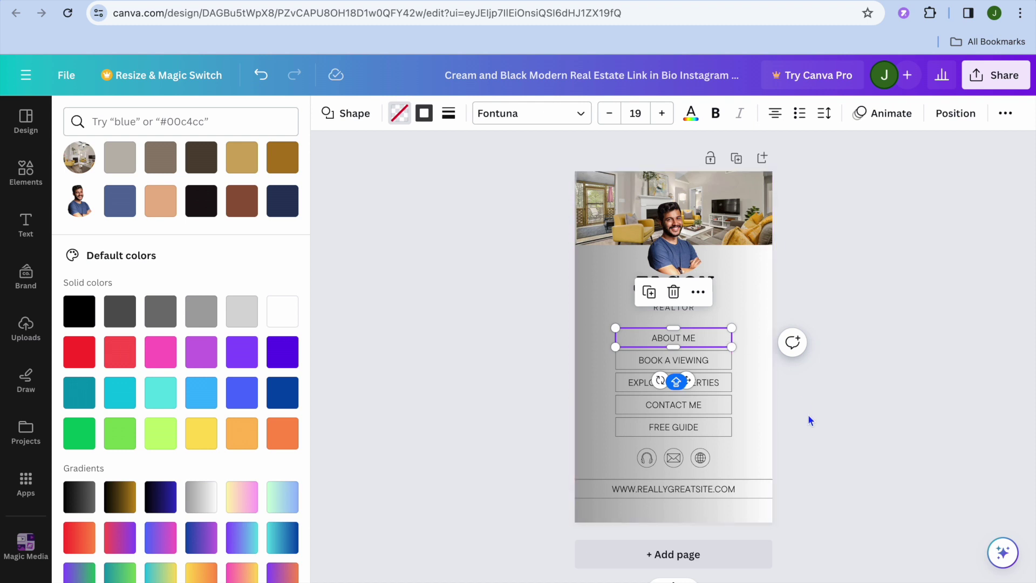
left_click(739, 557)
scroll(842, 475, "up", 5)
scroll(842, 470, "down", 5)
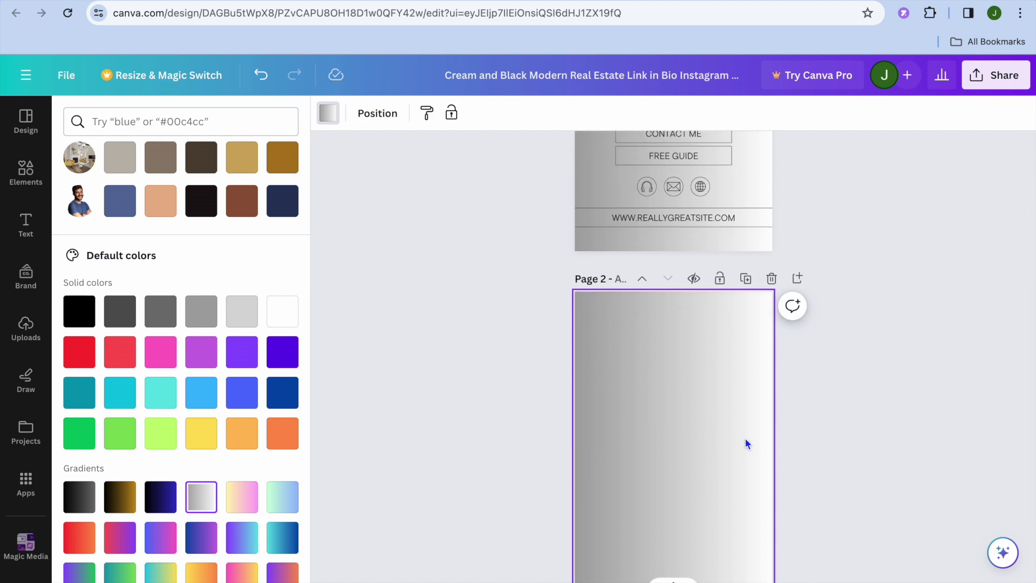
left_click(618, 276)
type("3O")
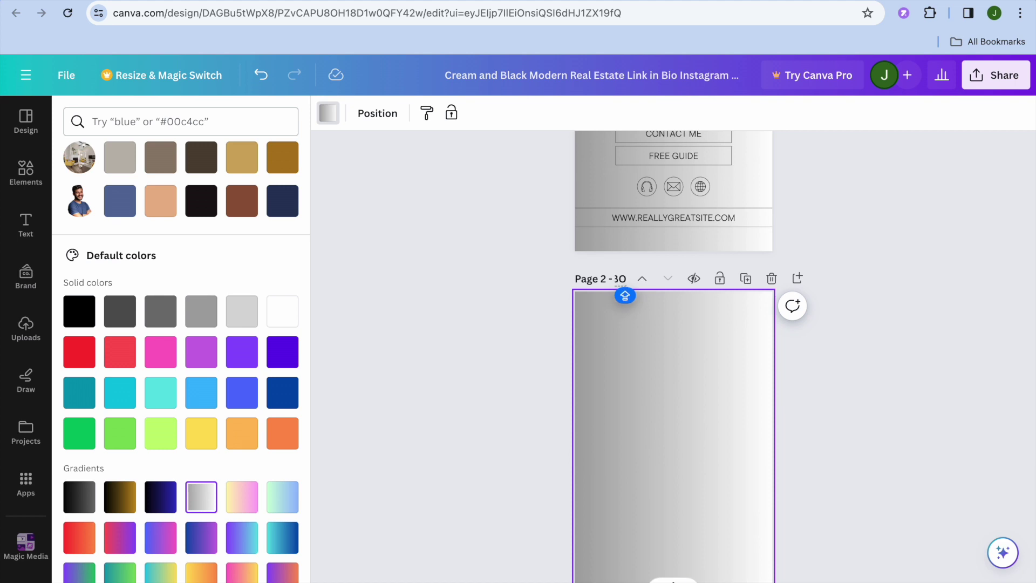
type("UT ME")
left_click(603, 342)
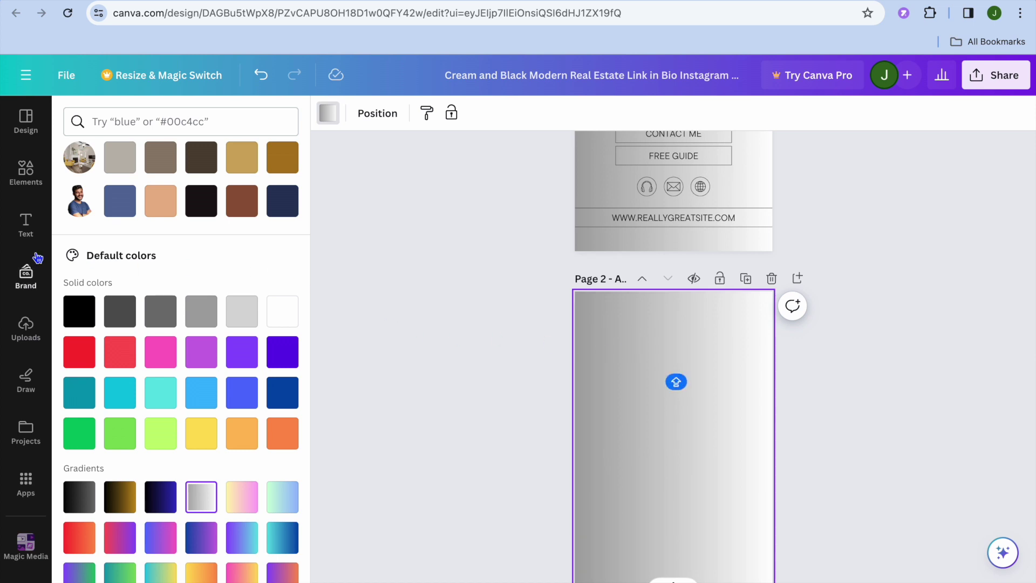
left_click(27, 236)
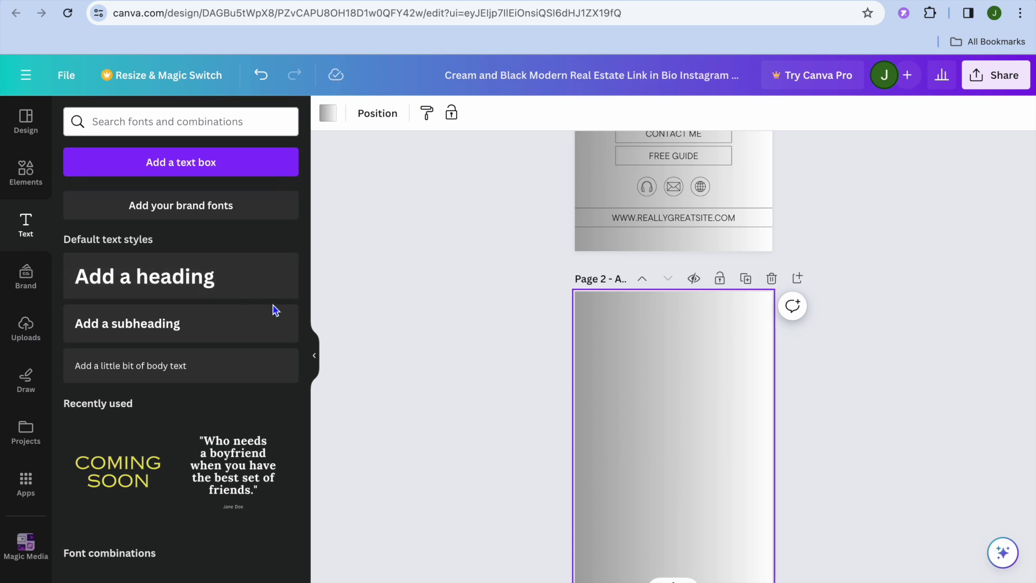
scroll(274, 310, "down", 2)
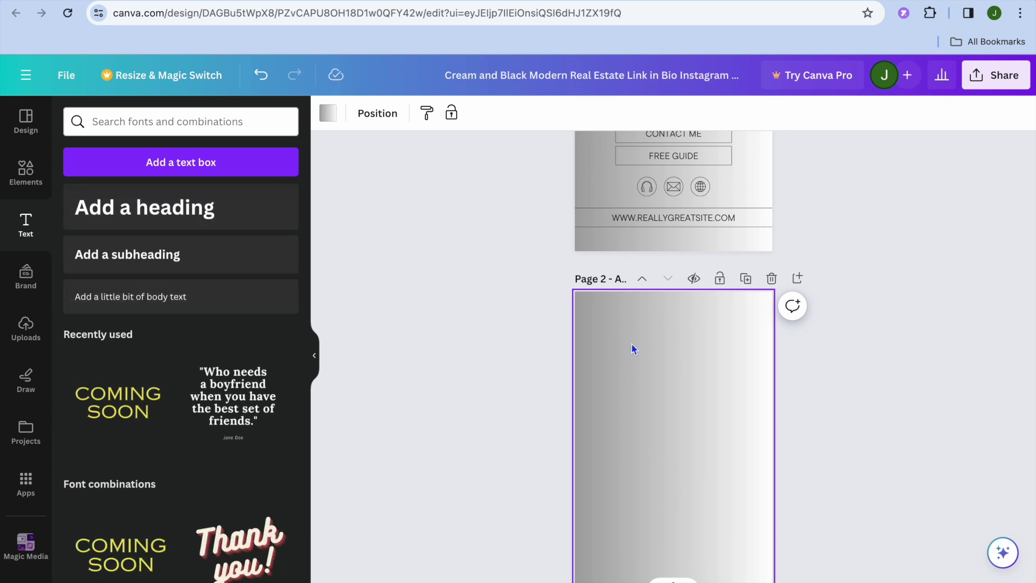
scroll(451, 367, "down", 2)
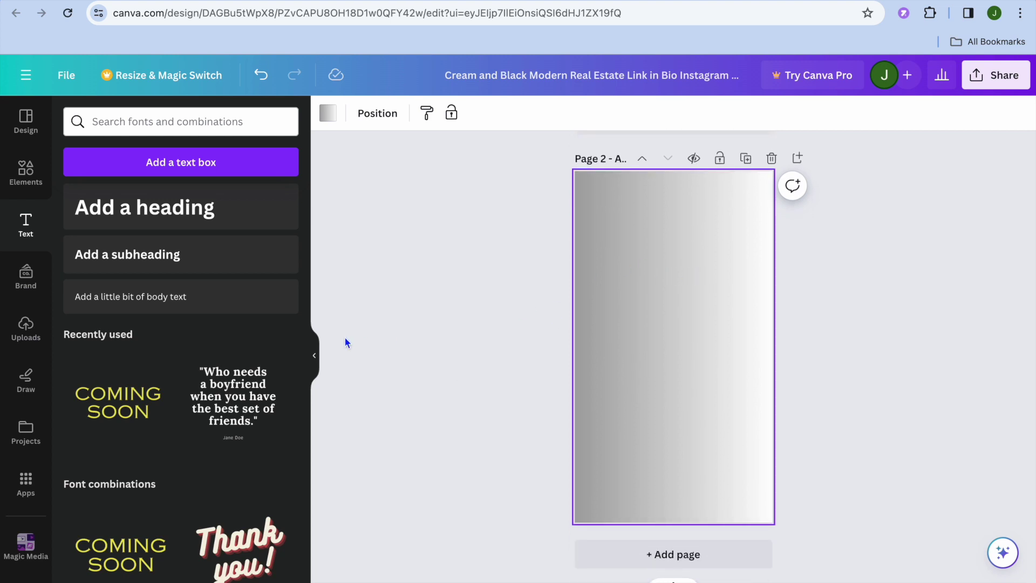
left_click(27, 328)
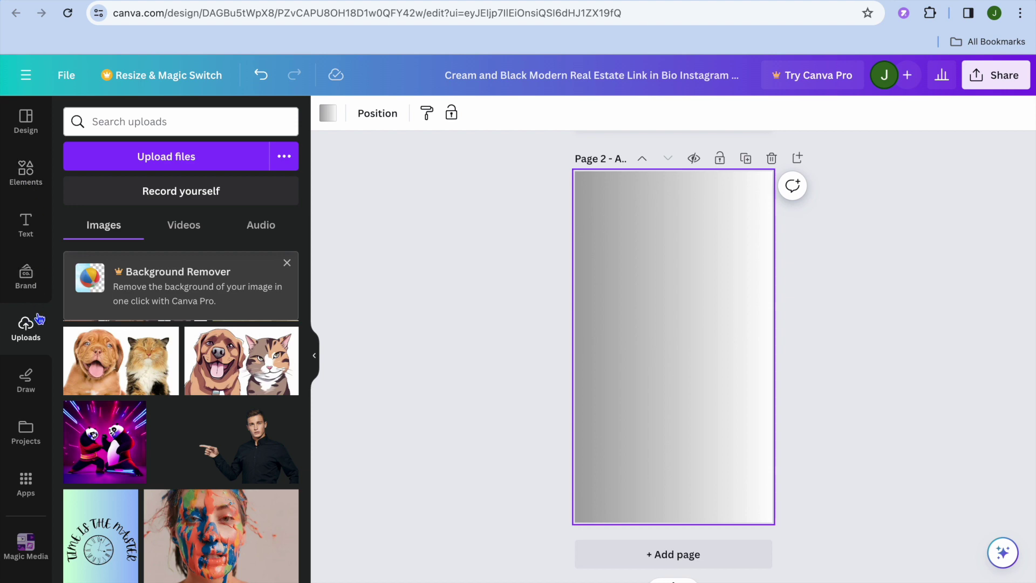
Step: Search elements for "photography background" photos and fill the ABOUT ME page with the dark photo of blurred city lights
left_click(26, 175)
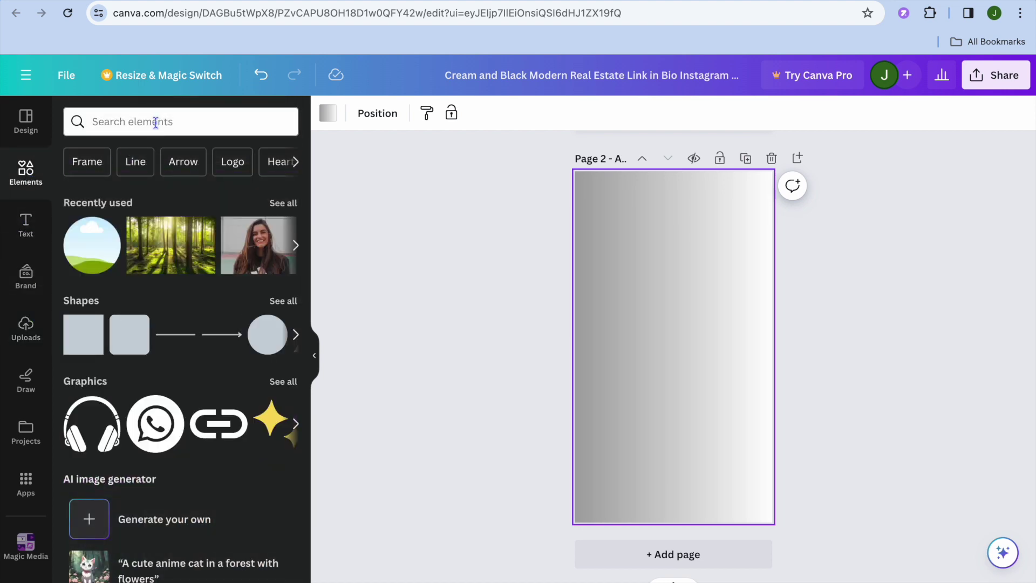
left_click(156, 122)
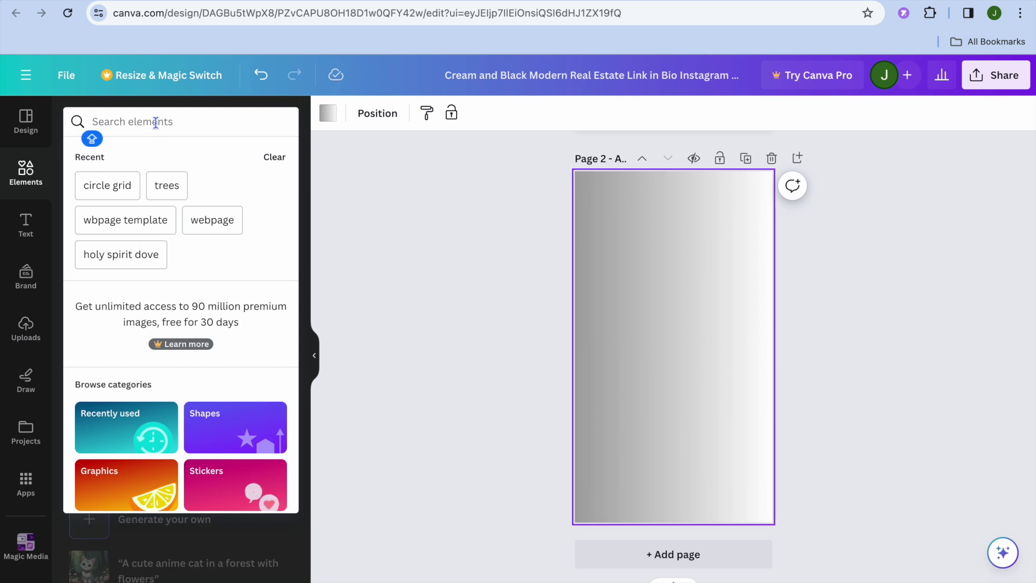
type("PHO")
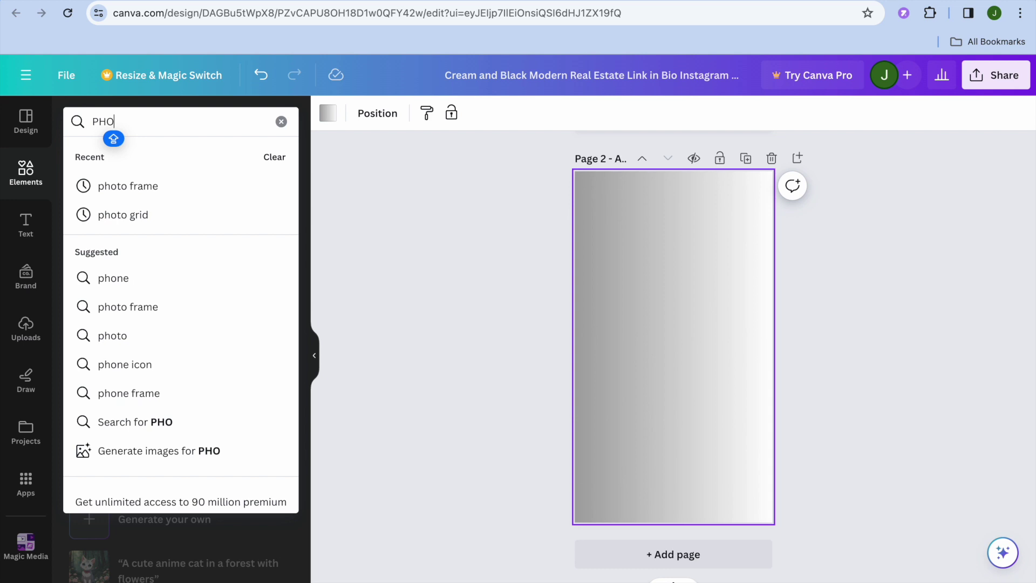
type("TOGRA")
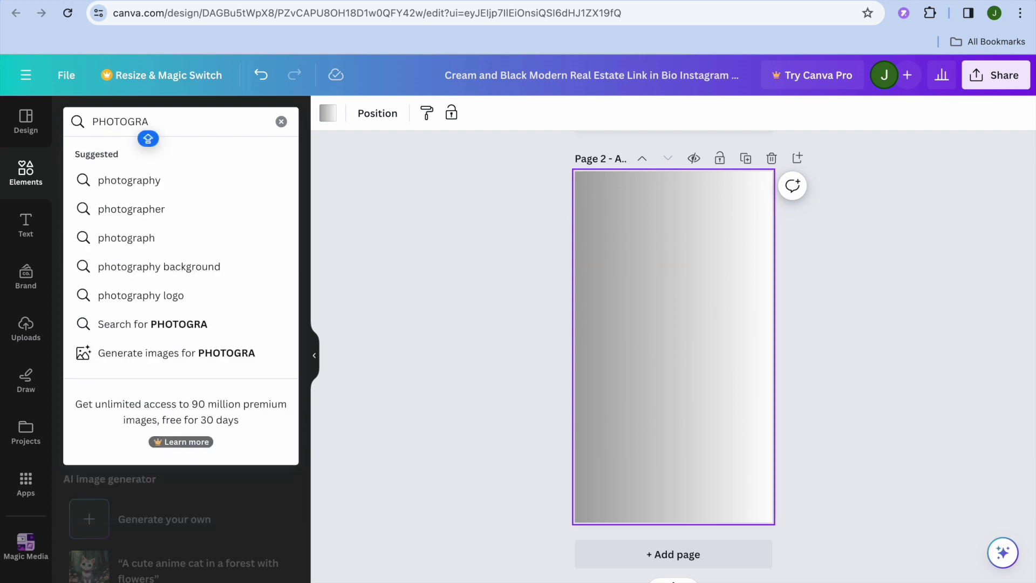
left_click(179, 266)
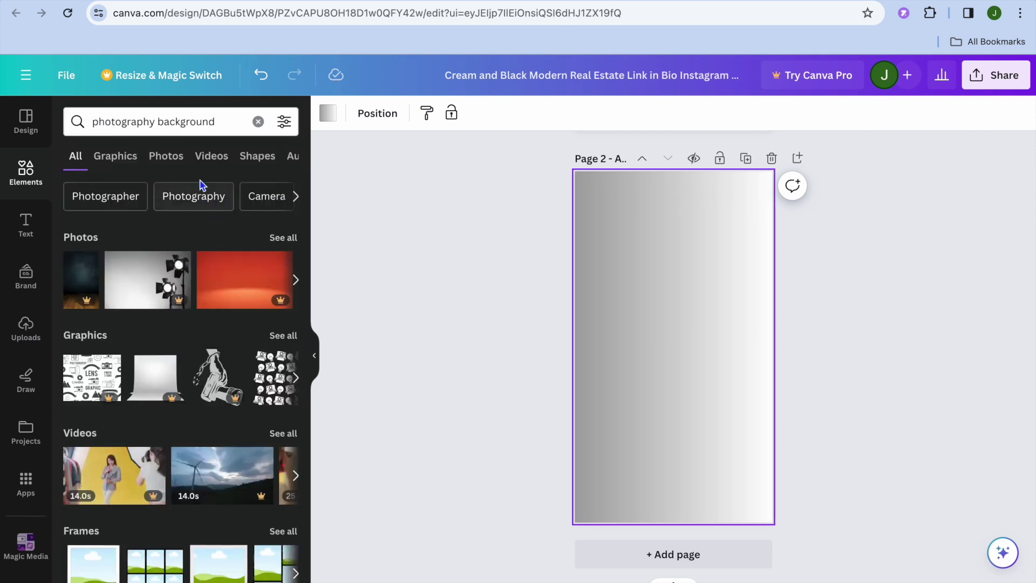
left_click(166, 153)
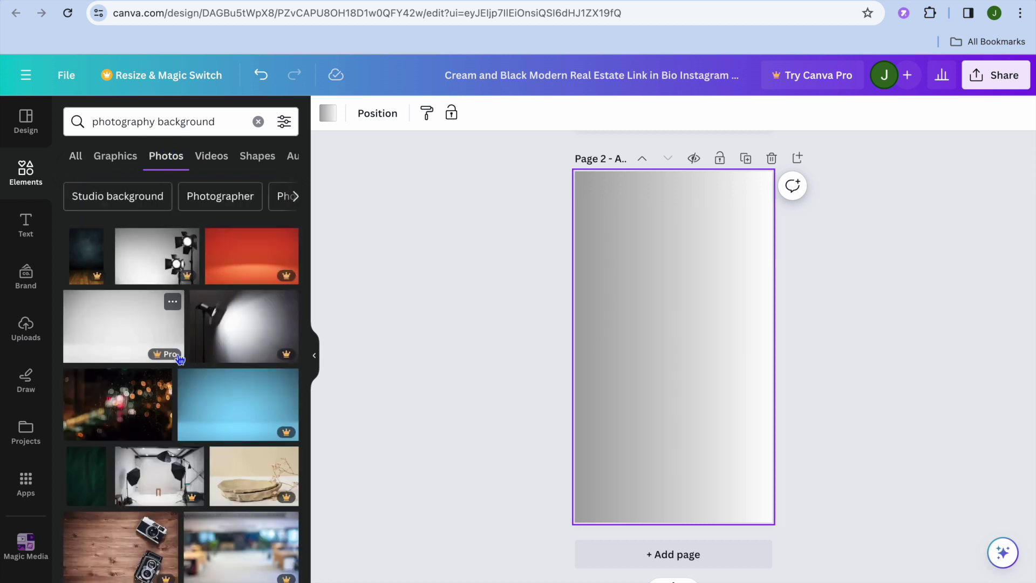
scroll(140, 372, "down", 1)
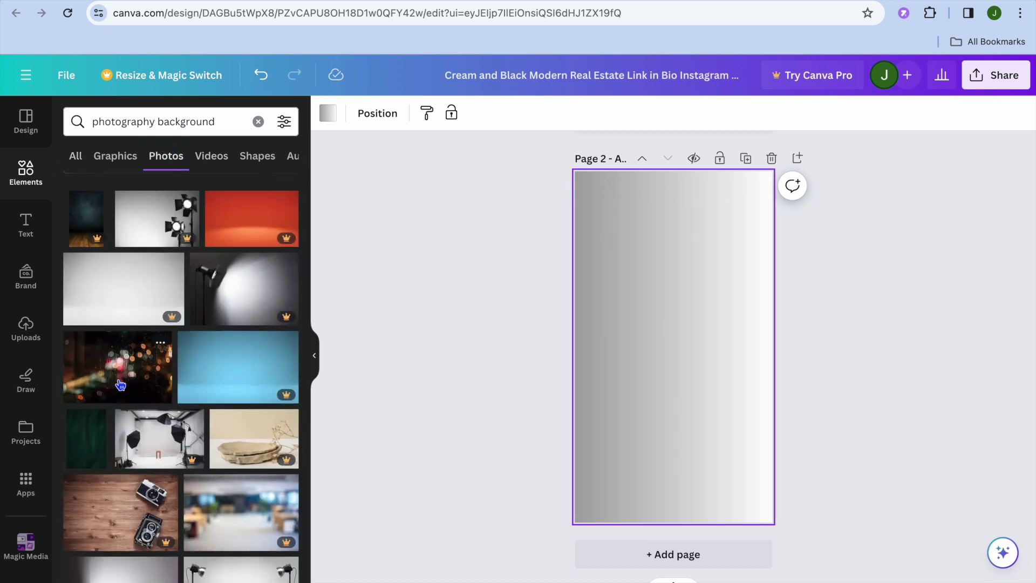
left_click_drag(144, 386, 596, 323)
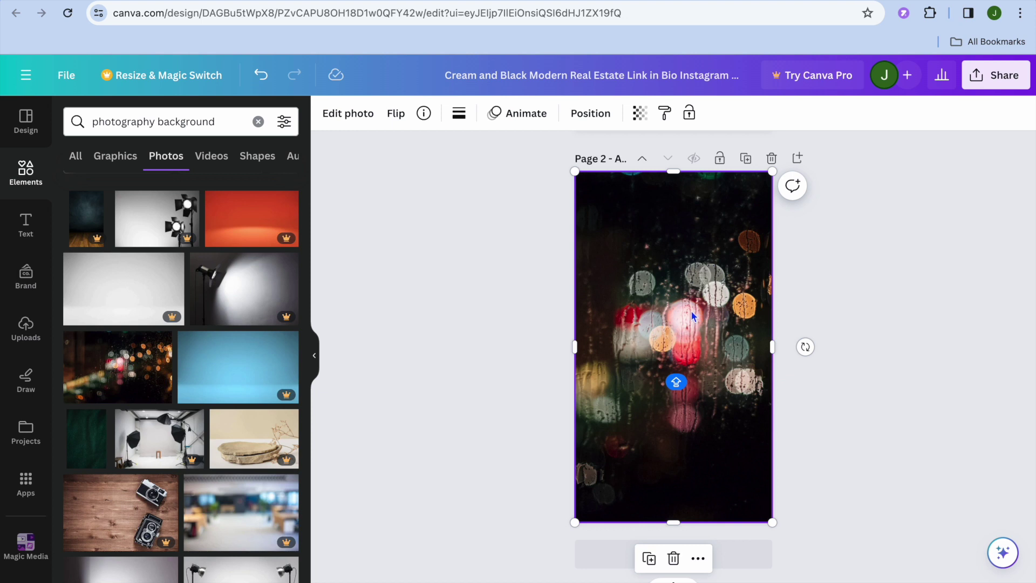
Step: Set the transparency of the blurred-lights photo on the ABOUT ME page to 32
left_click(640, 114)
left_click(640, 171)
left_click_drag(642, 172, 548, 176)
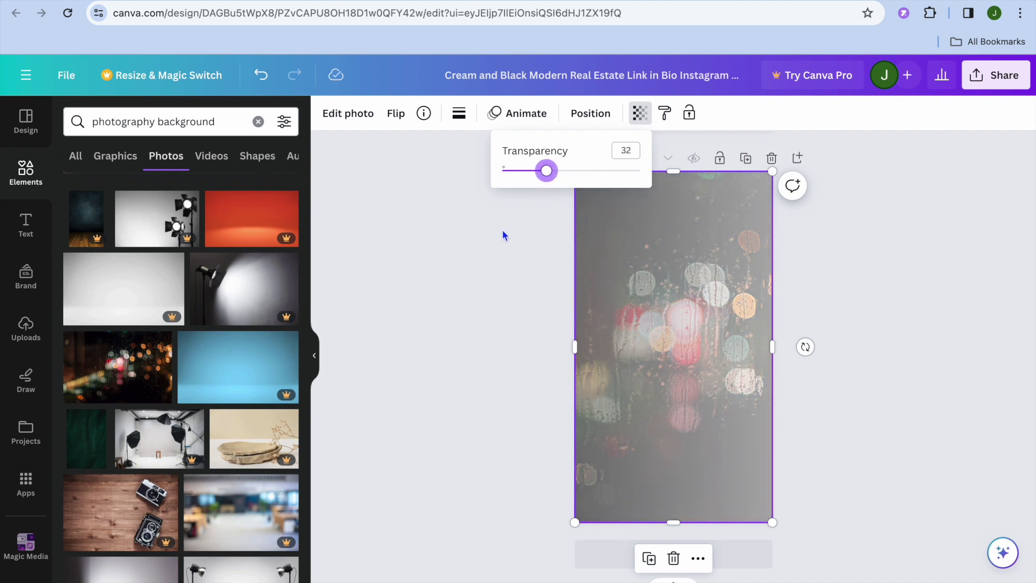
left_click(499, 271)
left_click(834, 247)
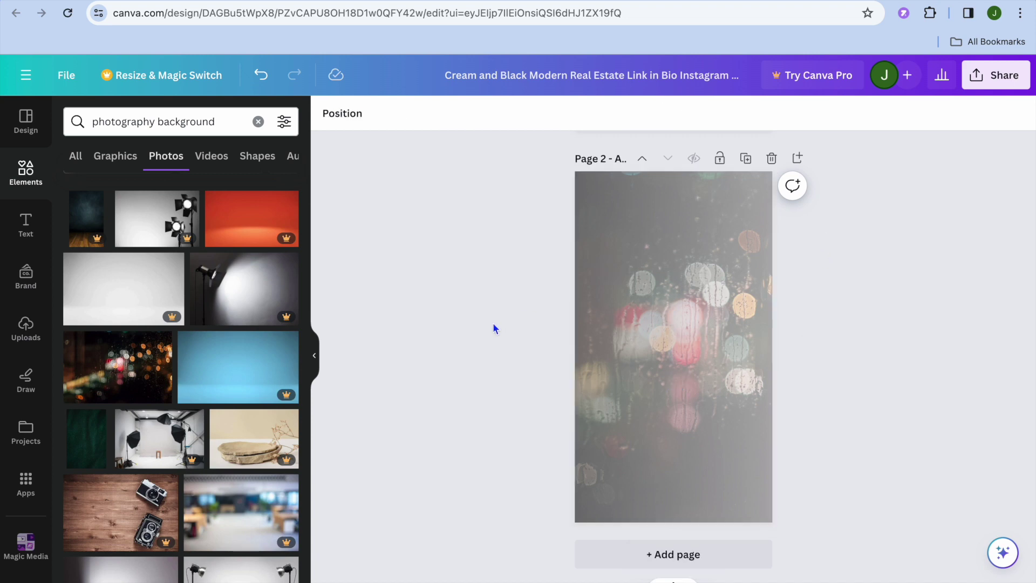
Step: Add a heading near the upper edge of page 2 that reads ABOUT ME
left_click(26, 226)
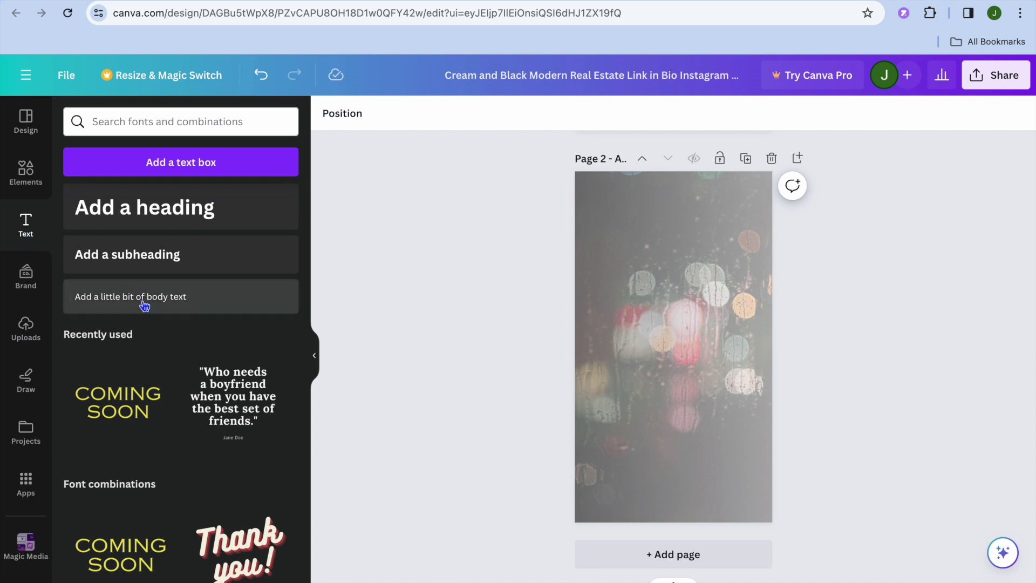
left_click(178, 211)
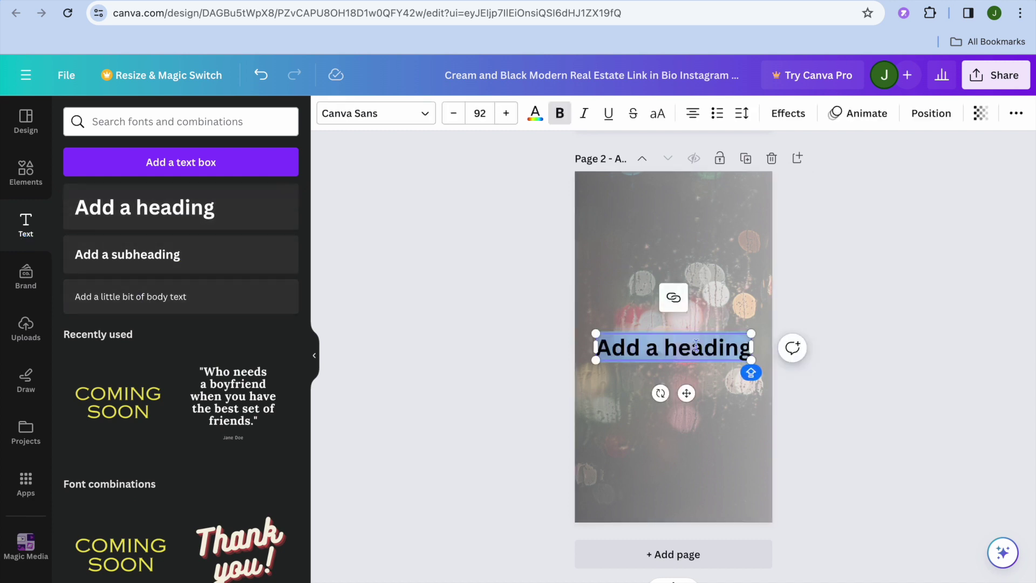
left_click(825, 307)
left_click_drag(669, 348, 669, 206)
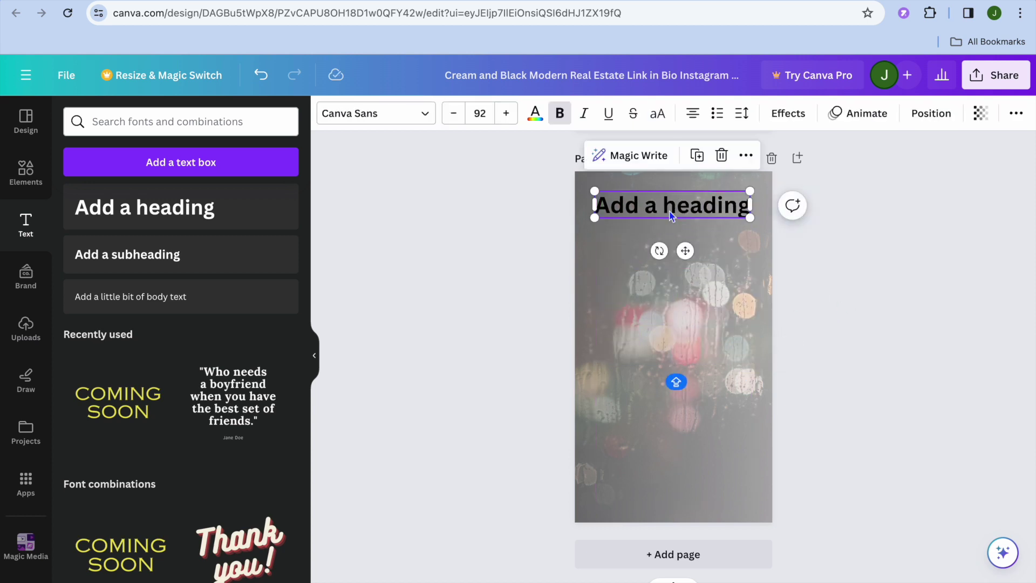
double_click(670, 216)
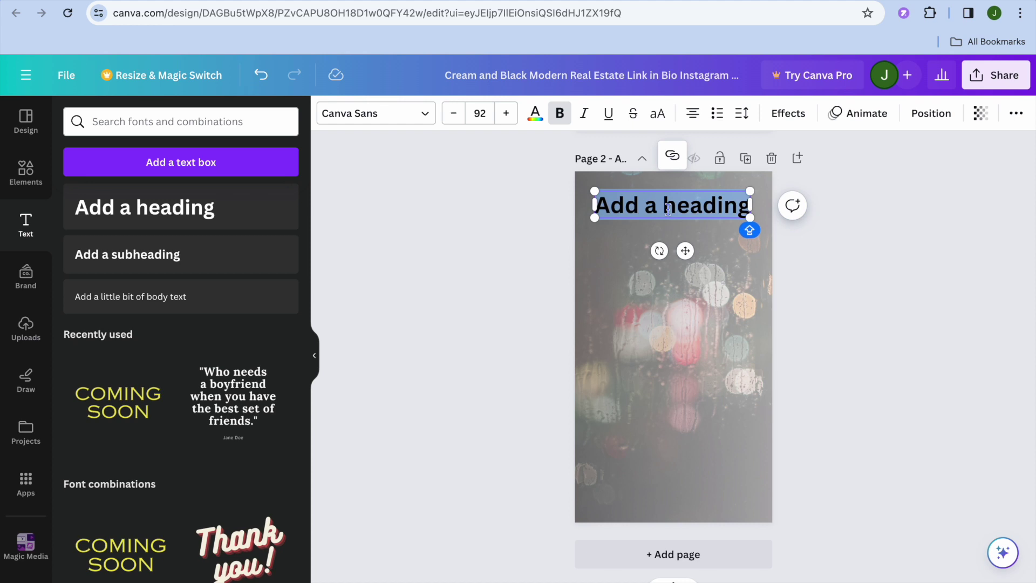
type("ABOUT")
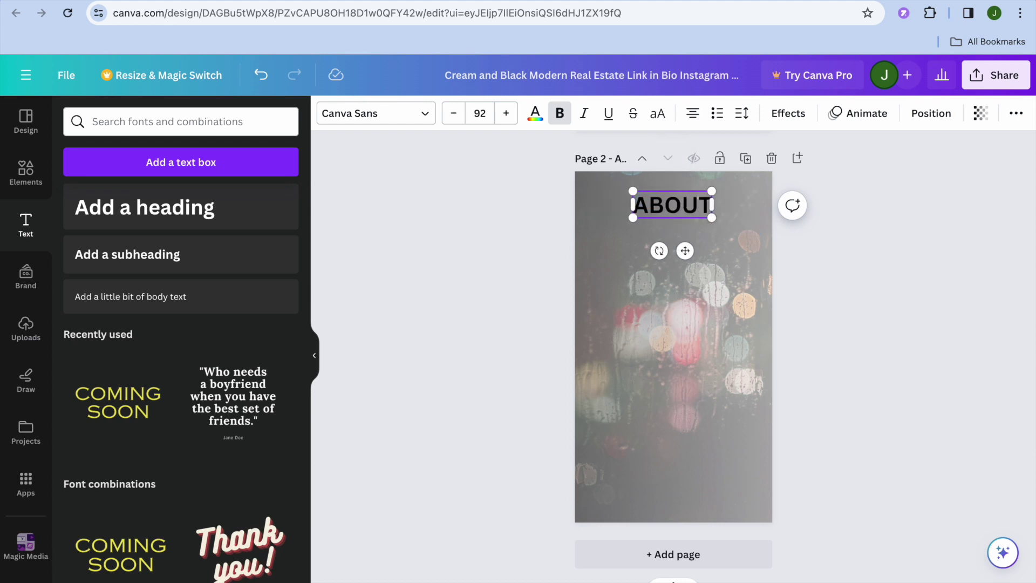
type(" ME")
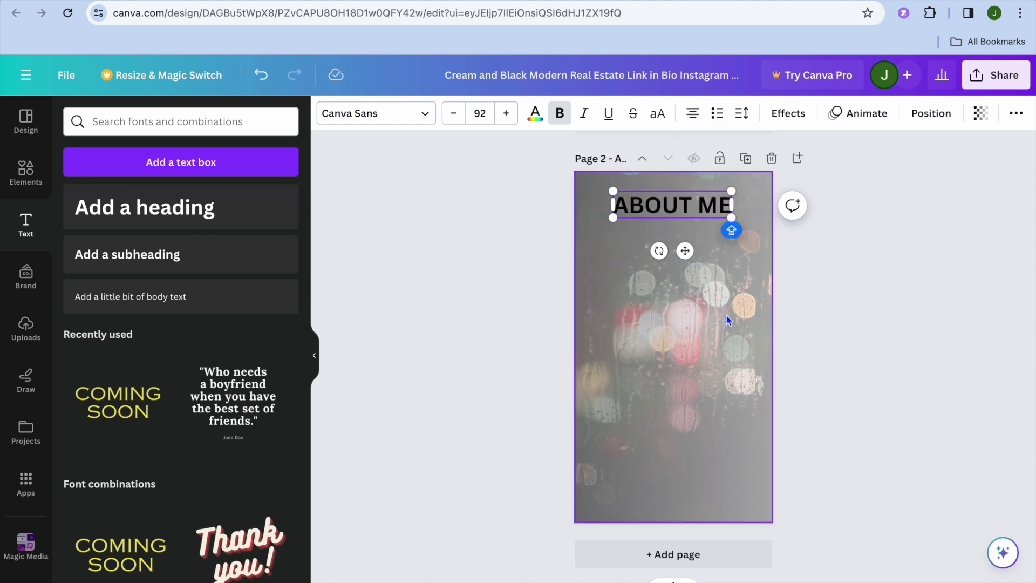
left_click(661, 290)
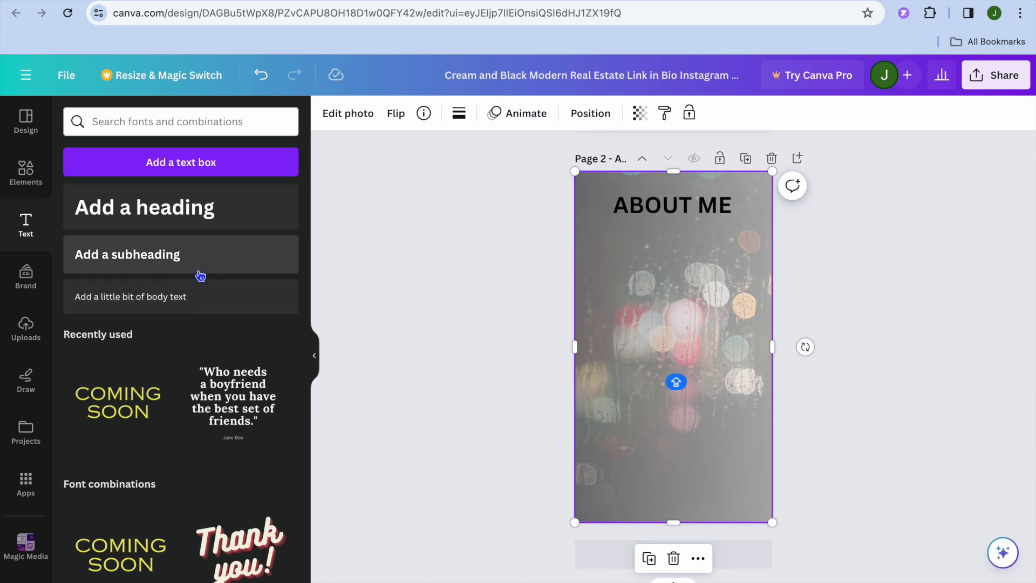
Step: Add a subheading to page 2 and move it up to just below the ABOUT ME heading
left_click(185, 262)
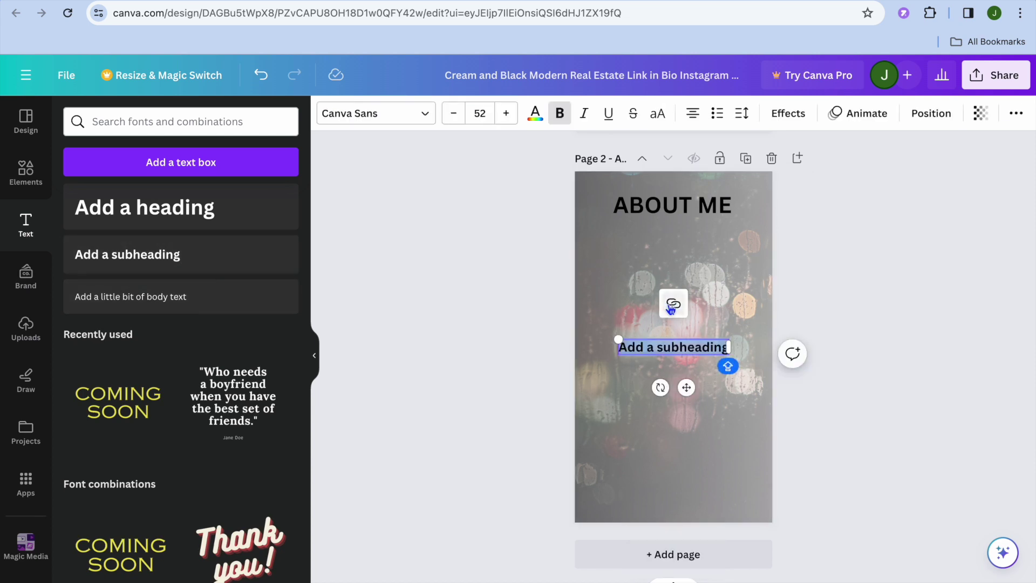
left_click(851, 305)
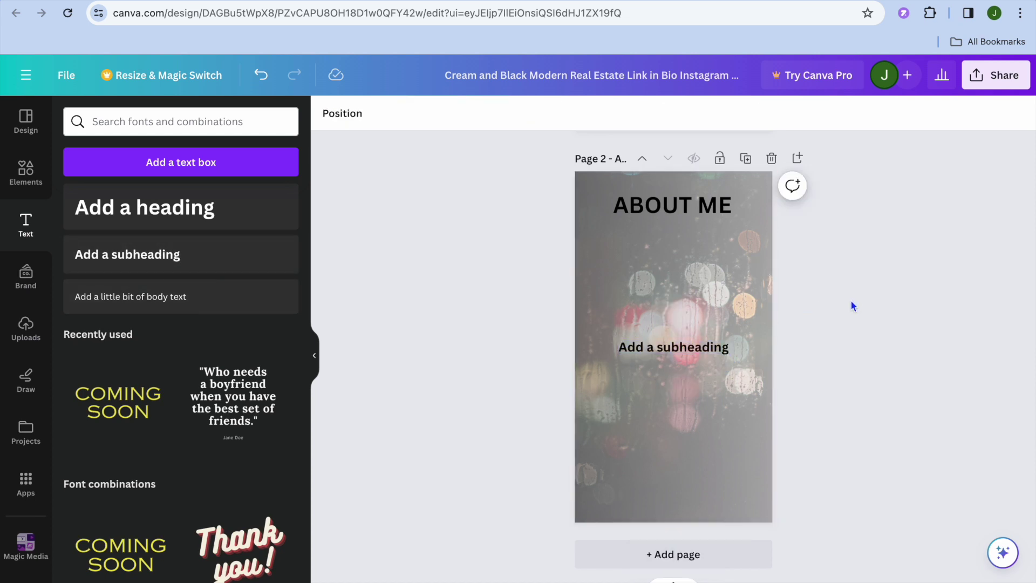
left_click(692, 347)
left_click_drag(693, 347, 688, 260)
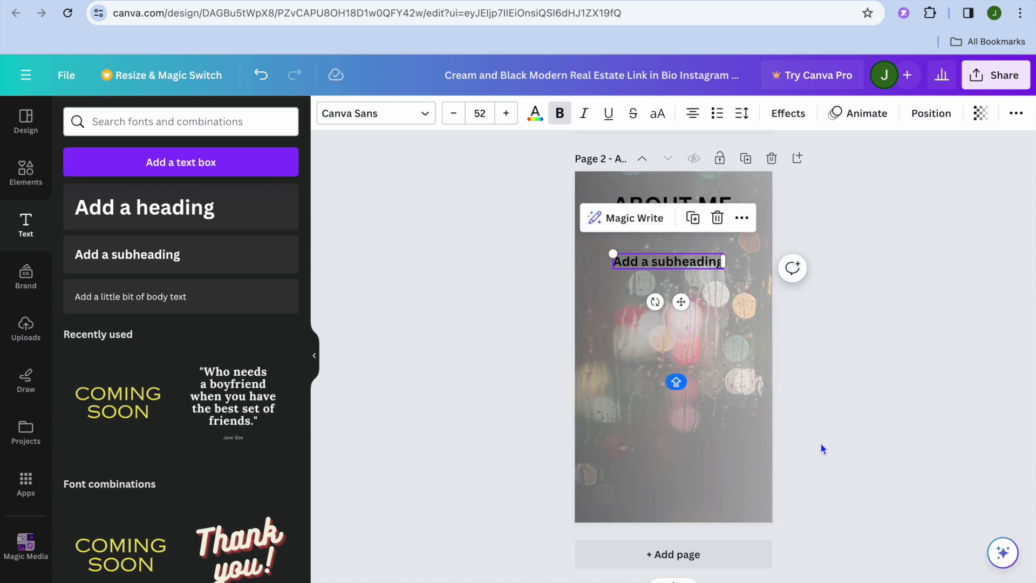
left_click(895, 414)
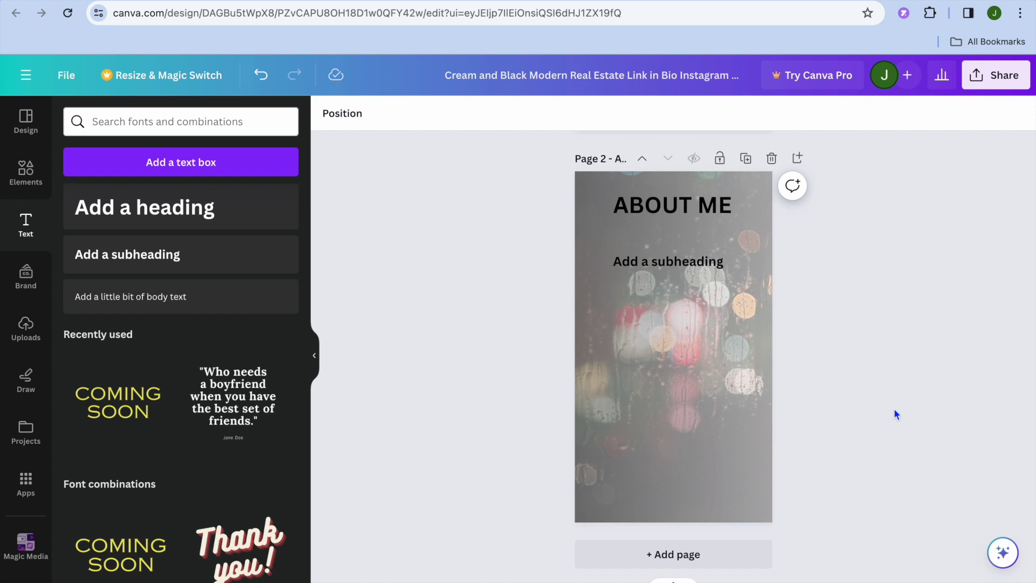
Step: Link the ABOUT ME button text on page 1 to the document page "2 - ABOUT ME"
scroll(893, 407, "up", 8)
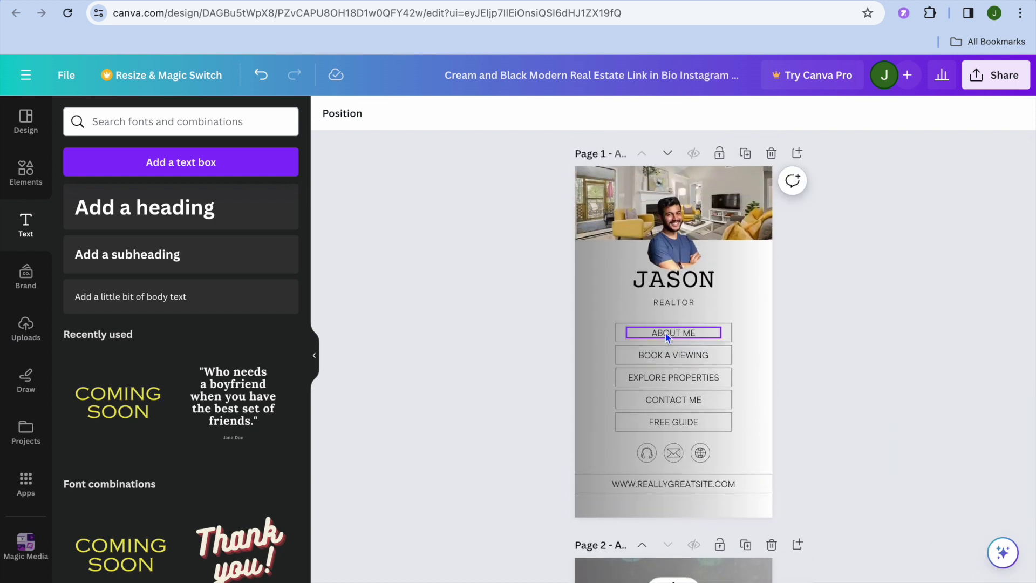
left_click(680, 333)
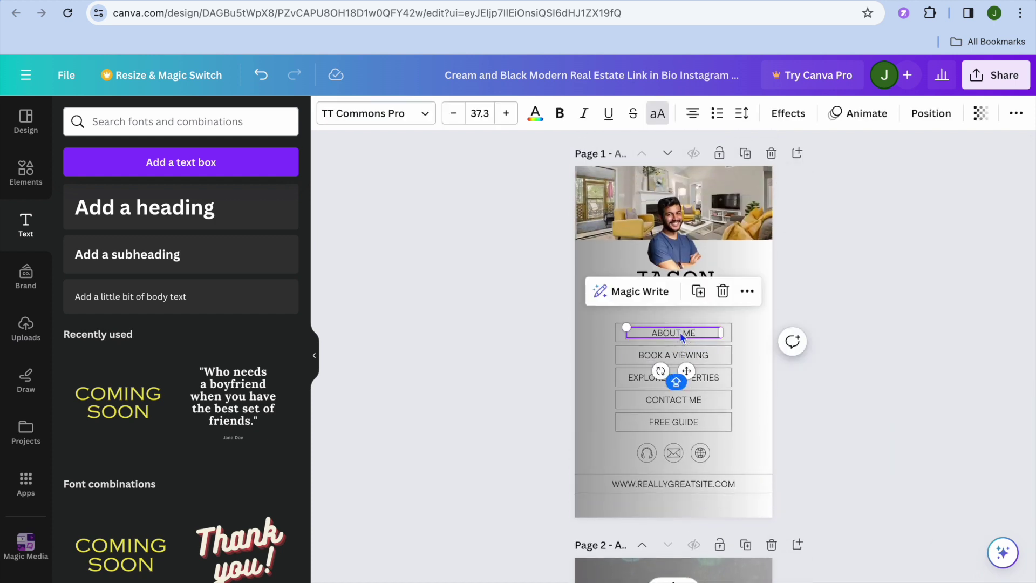
left_click(741, 292)
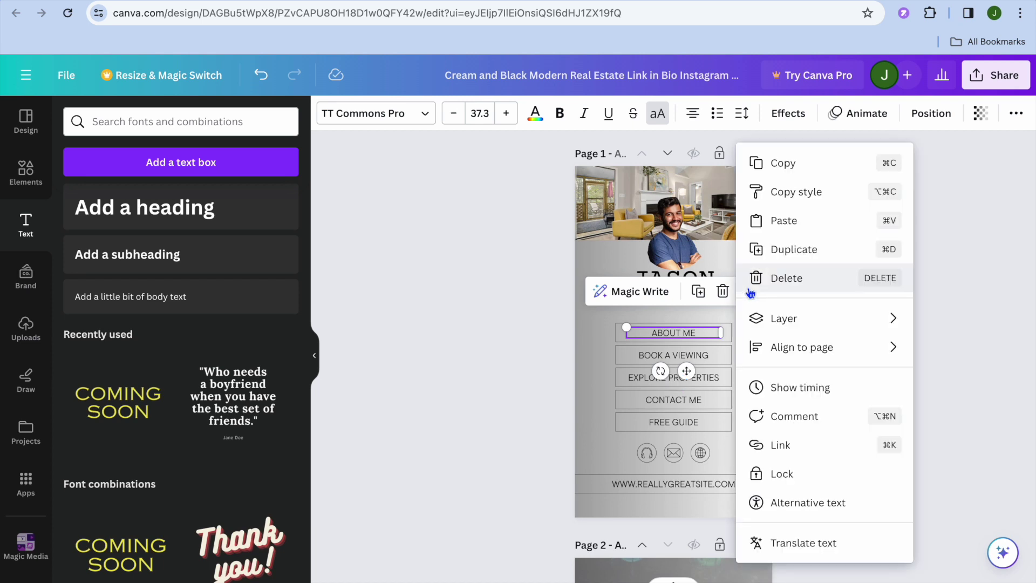
left_click(790, 456)
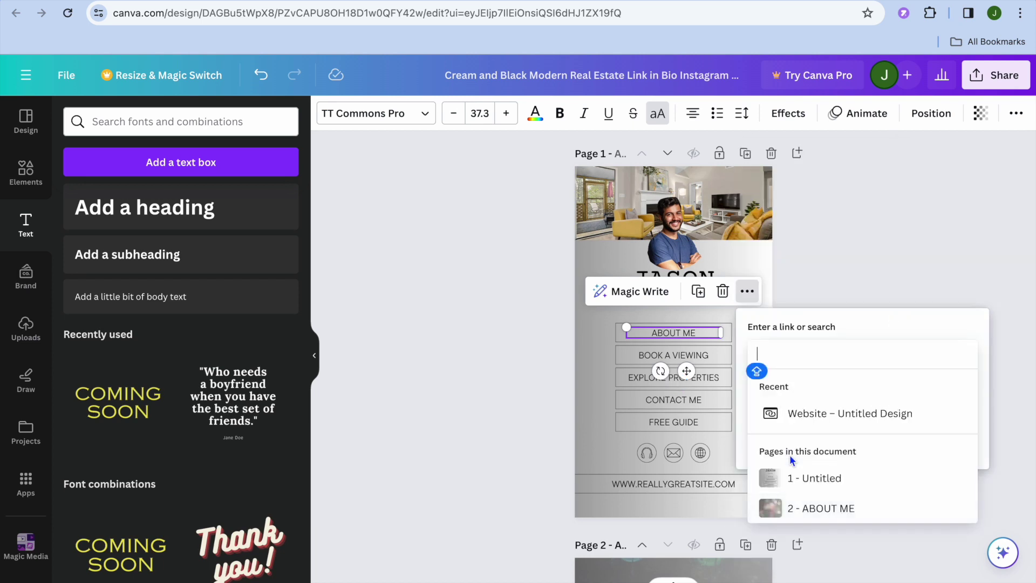
left_click(827, 513)
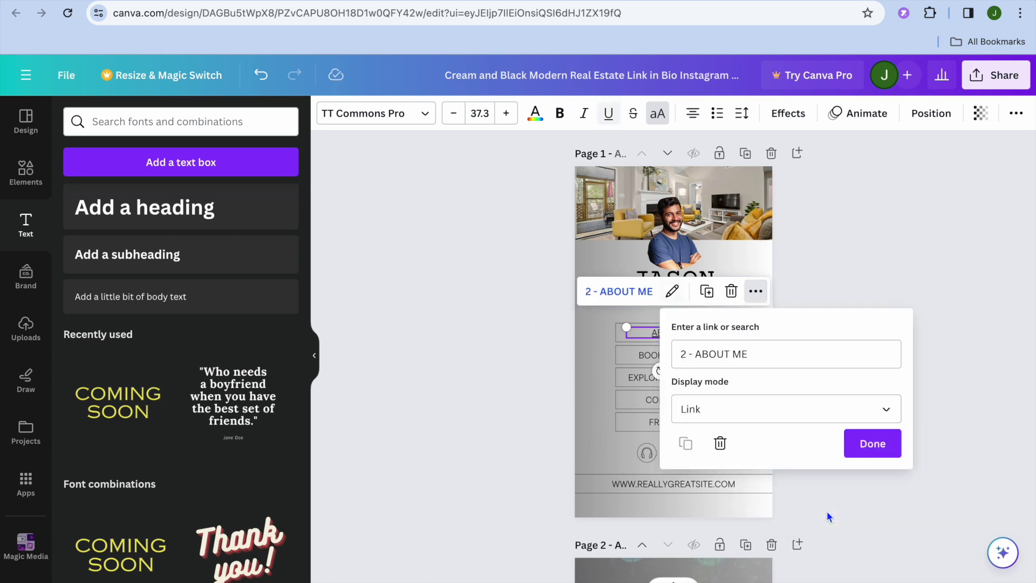
left_click(862, 444)
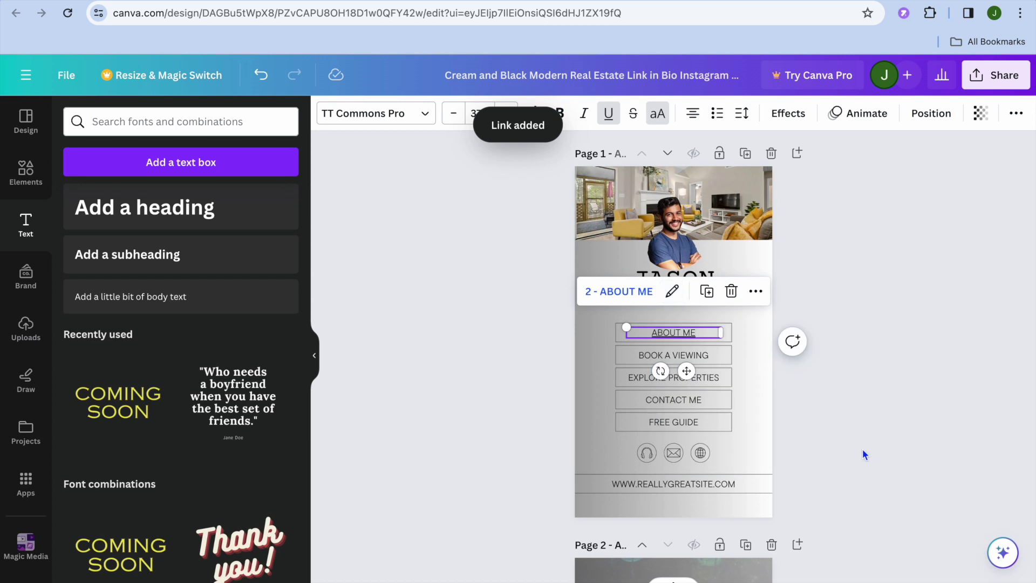
left_click(738, 326)
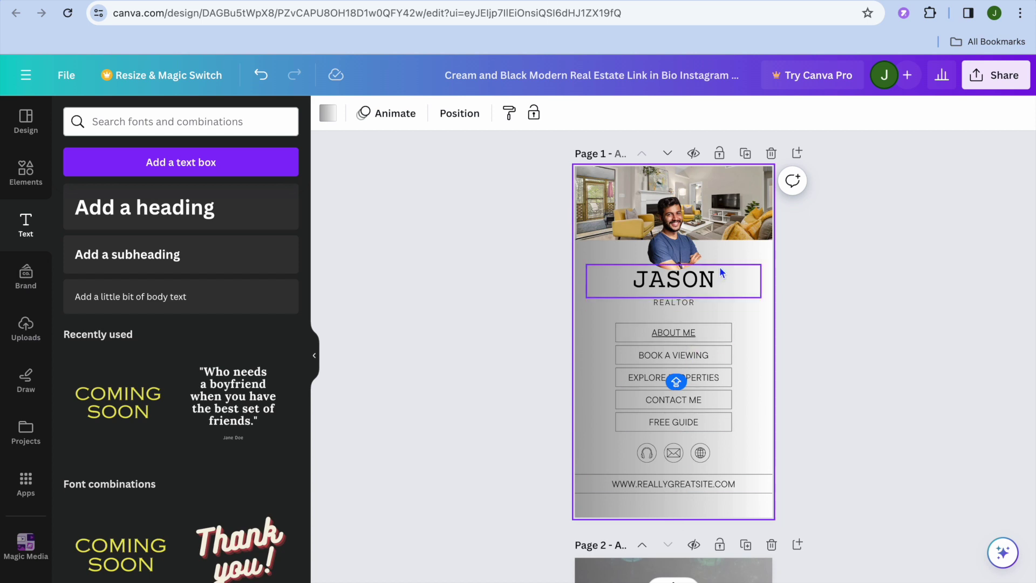
Step: Title page 1 of the design HOME
left_click(622, 154)
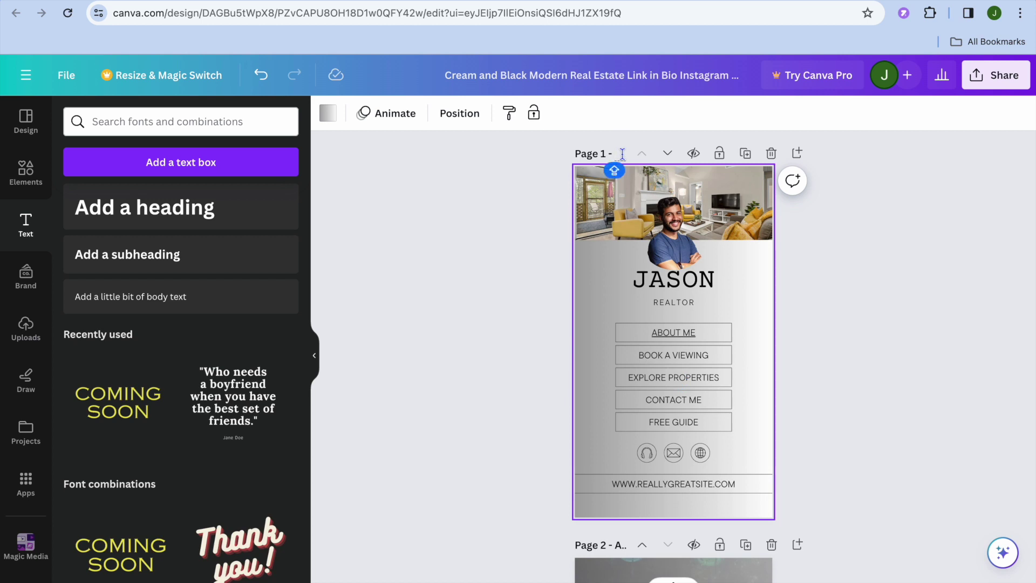
type("HOME")
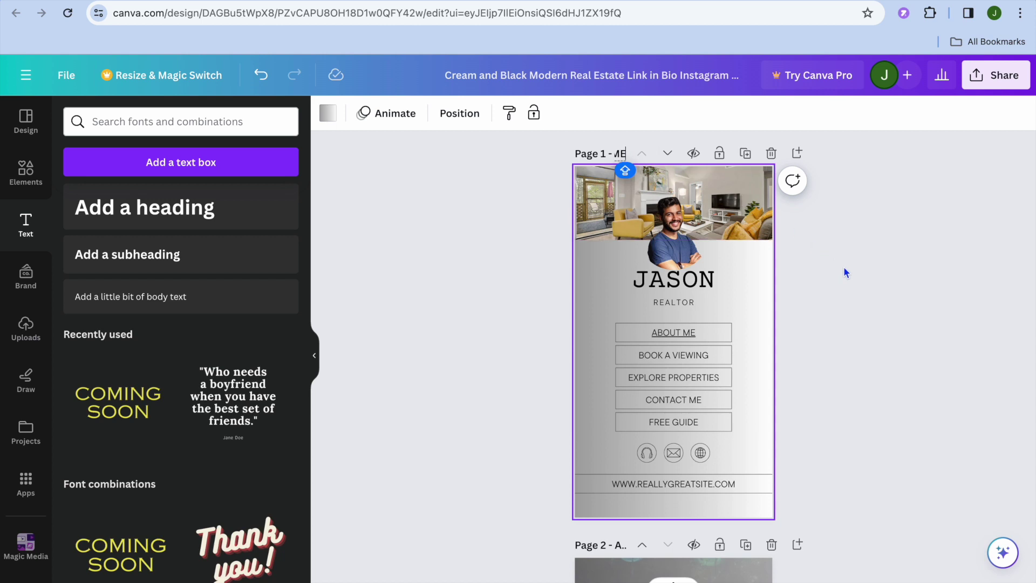
left_click(841, 272)
scroll(841, 272, "down", 2)
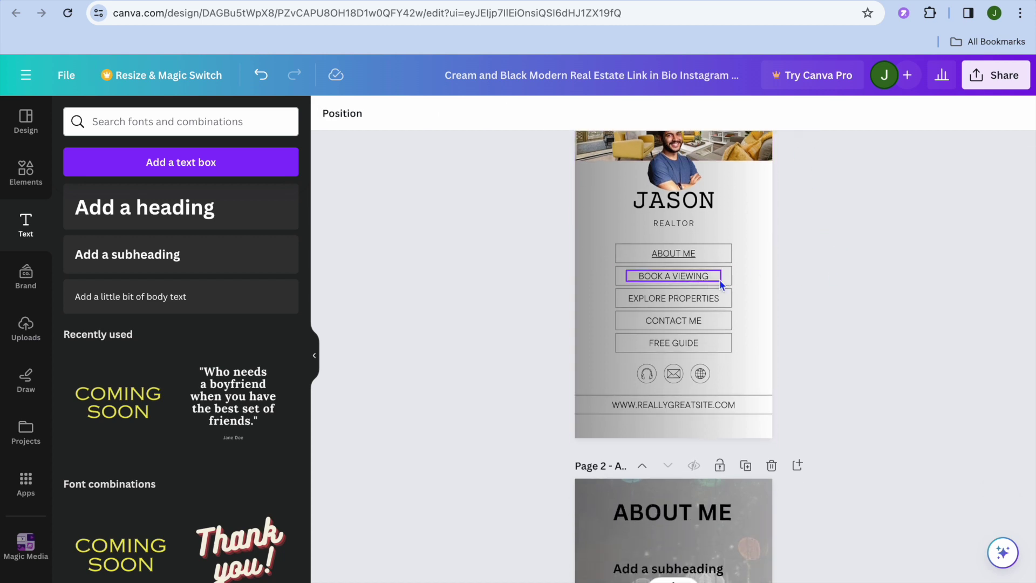
Step: Switch to Setmore and open the 15 Minutes Meeting service to review its image, duration, buffer time, cost and location settings
scroll(801, 296, "down", 2)
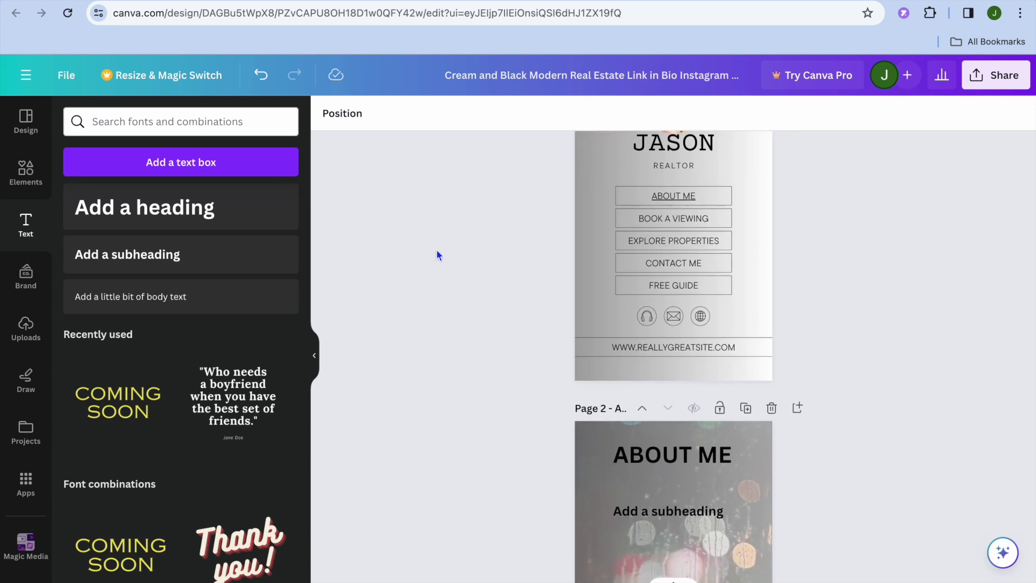
left_click(444, 1)
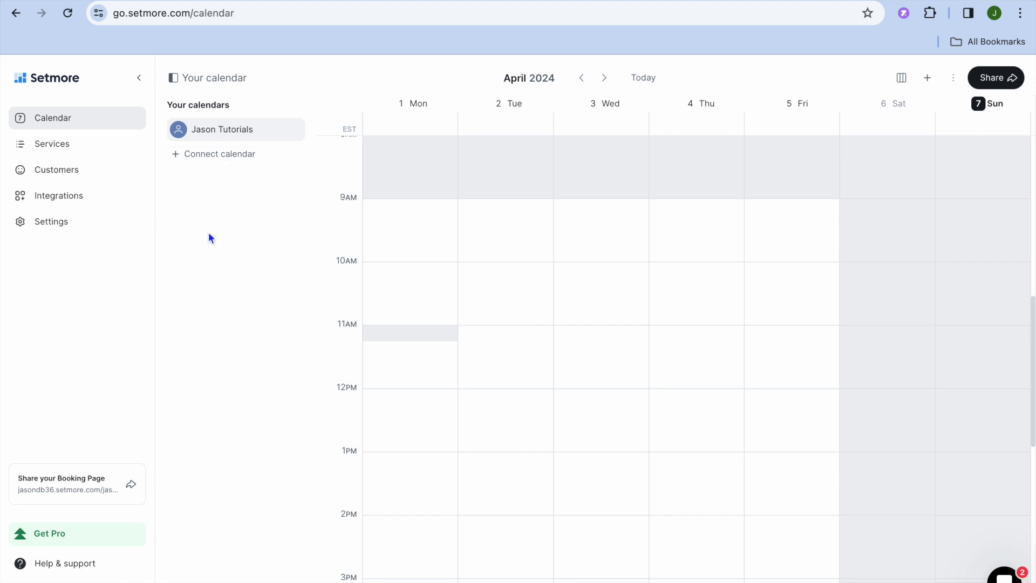
left_click(81, 154)
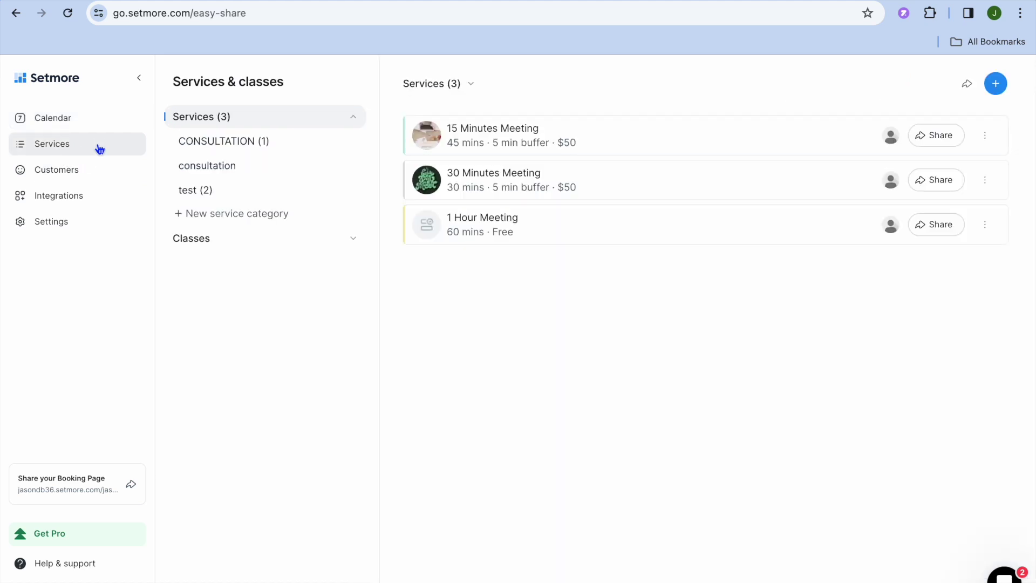
left_click(530, 140)
left_click(386, 299)
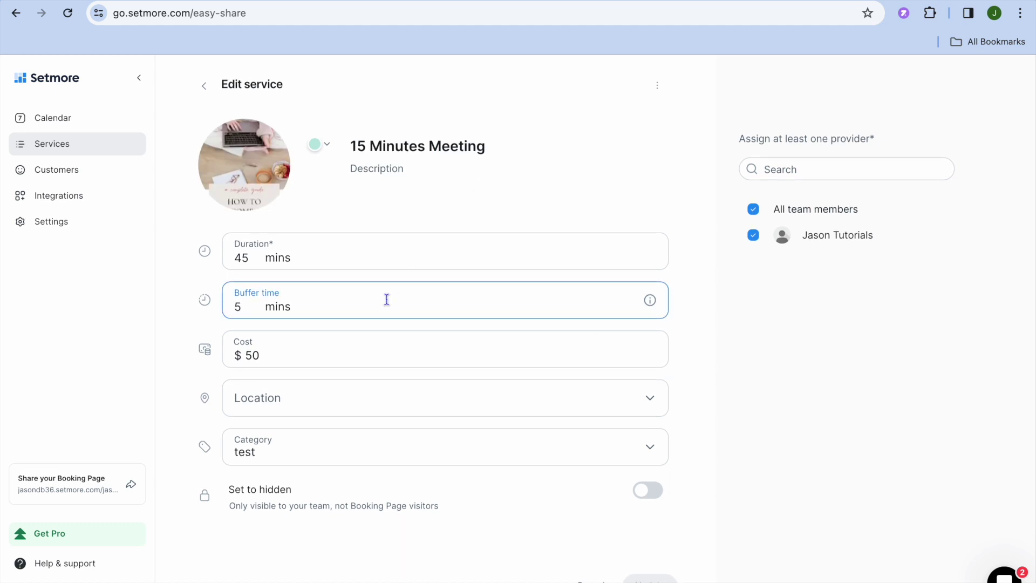
left_click(359, 393)
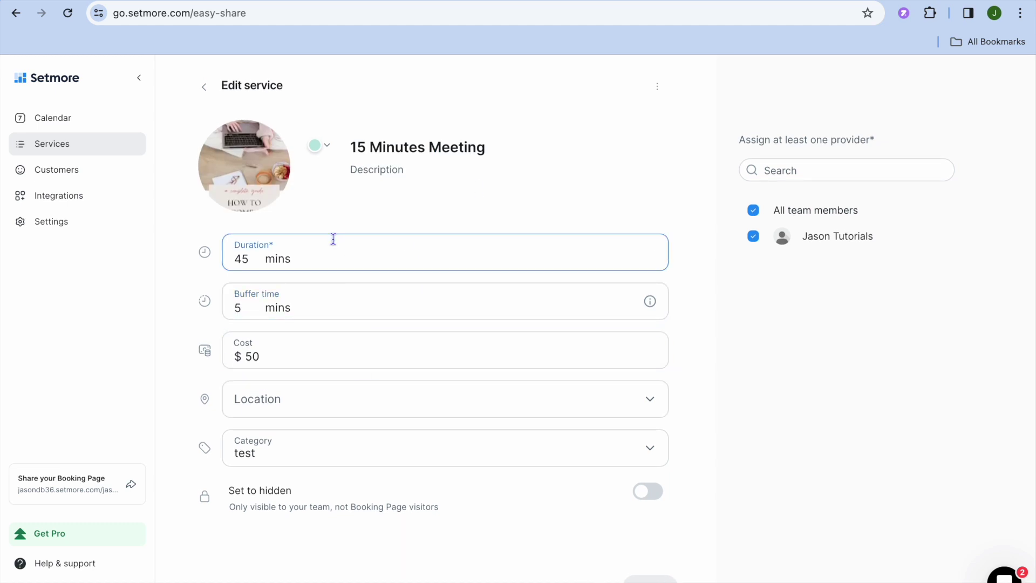
left_click(238, 169)
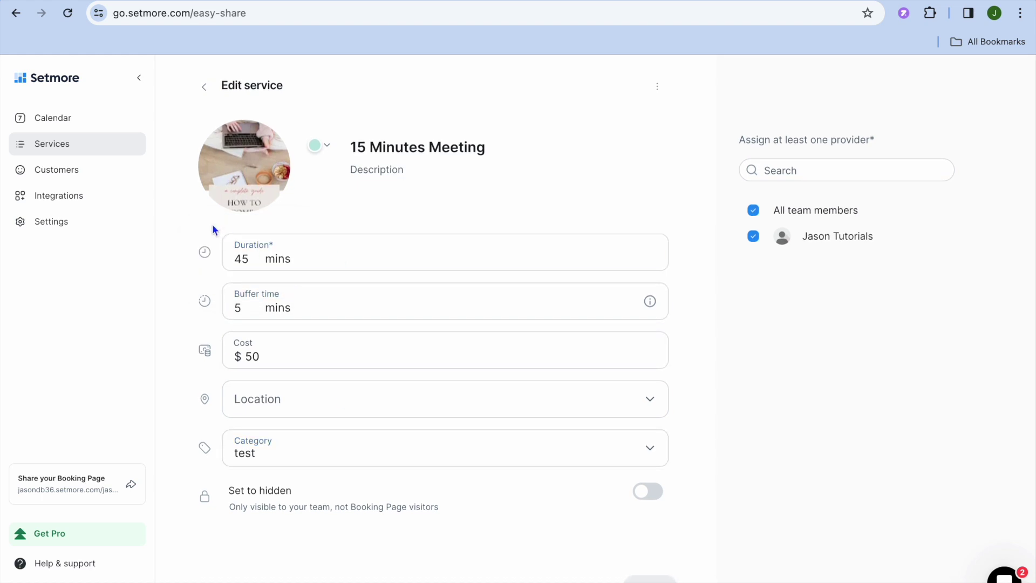
Step: Copy the share link of the Setmore booking page and open it in a new browser tab
left_click(71, 487)
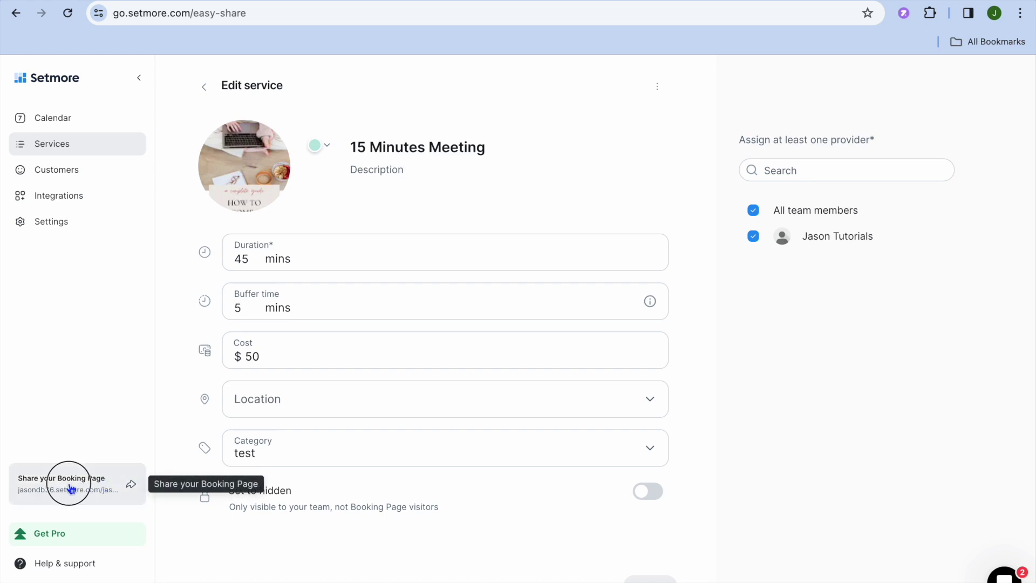
left_click(133, 487)
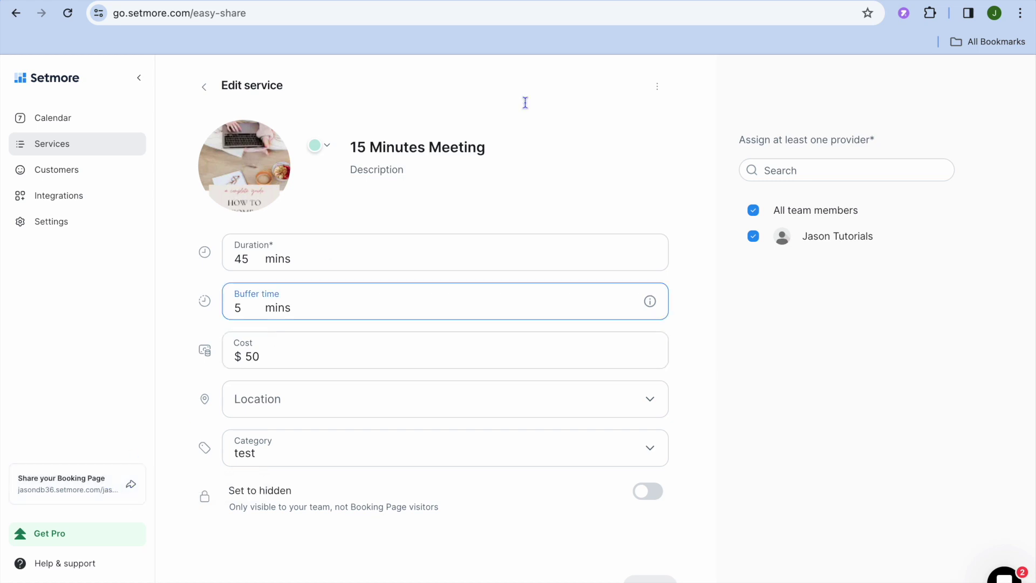
key("super+t")
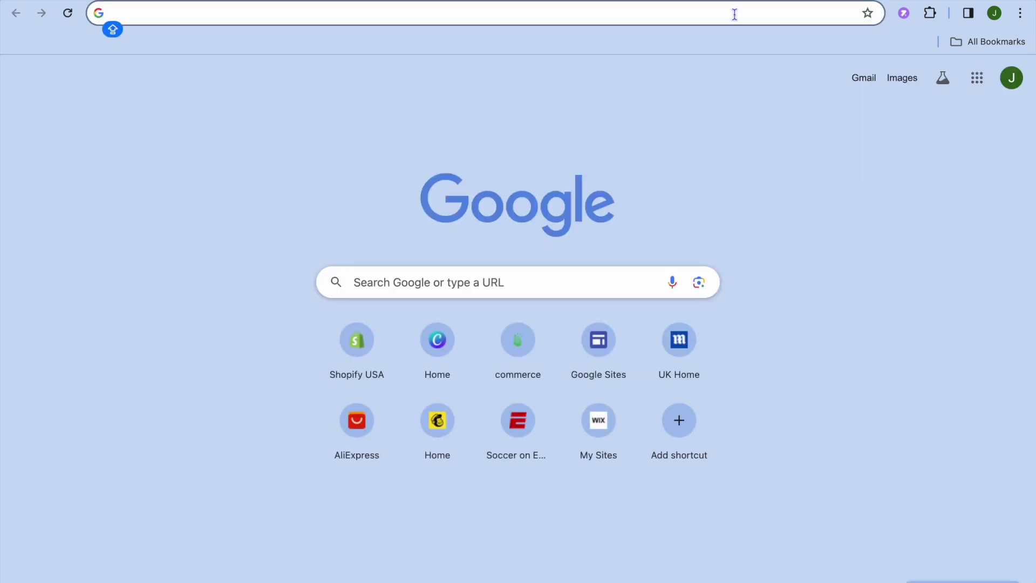
right_click(734, 12)
left_click(641, 123)
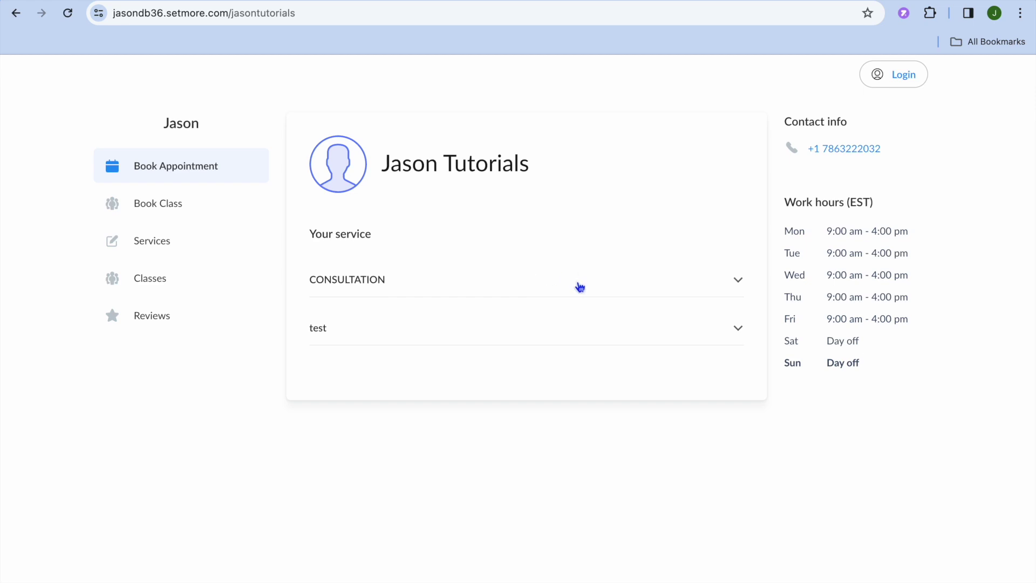
Step: Try out the booking page with the 30 Minutes Meeting on April 11 at 9:45 am, skipping login to view the customer information form
left_click(576, 286)
left_click(533, 325)
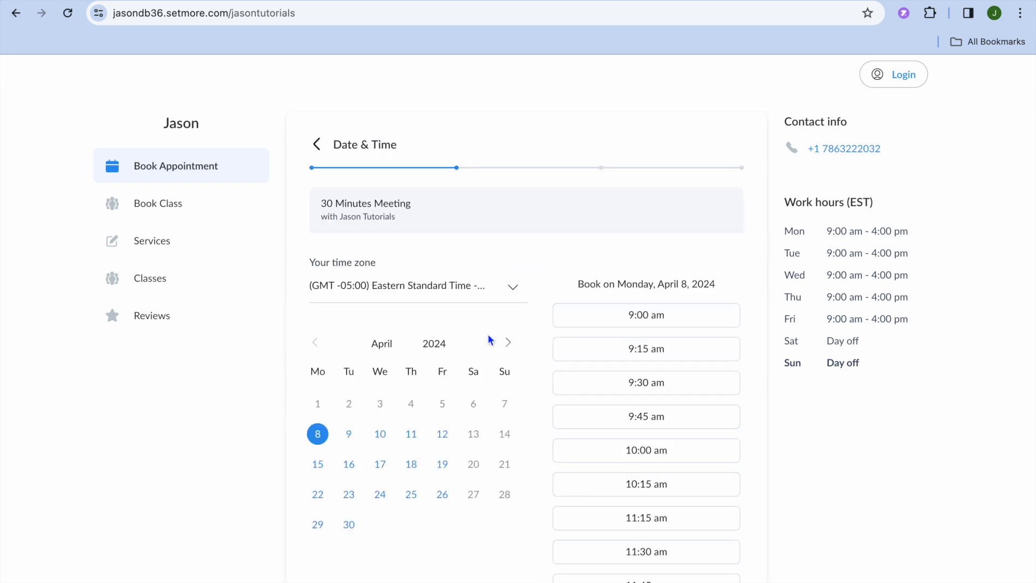
left_click(412, 439)
left_click(620, 392)
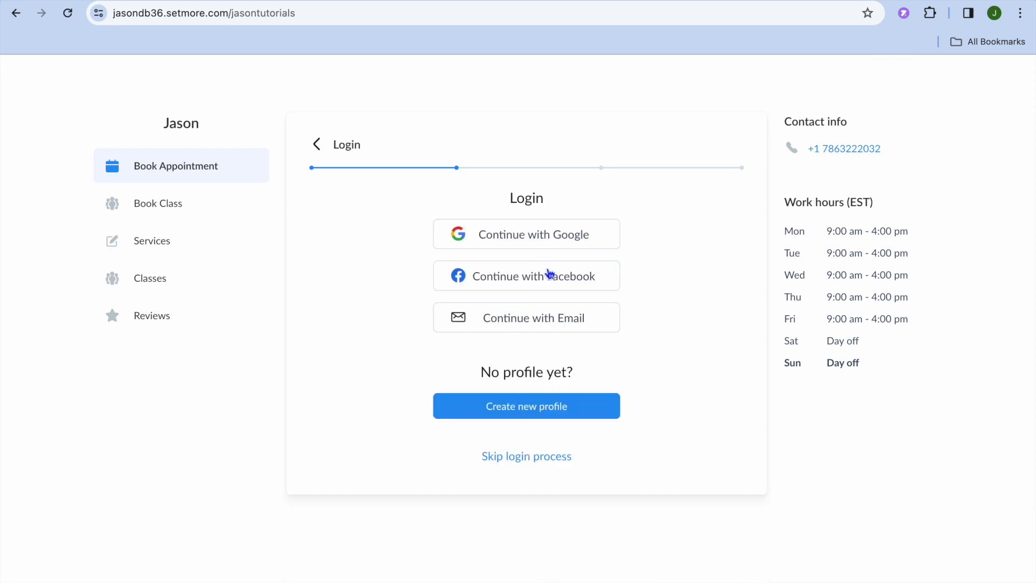
left_click(534, 456)
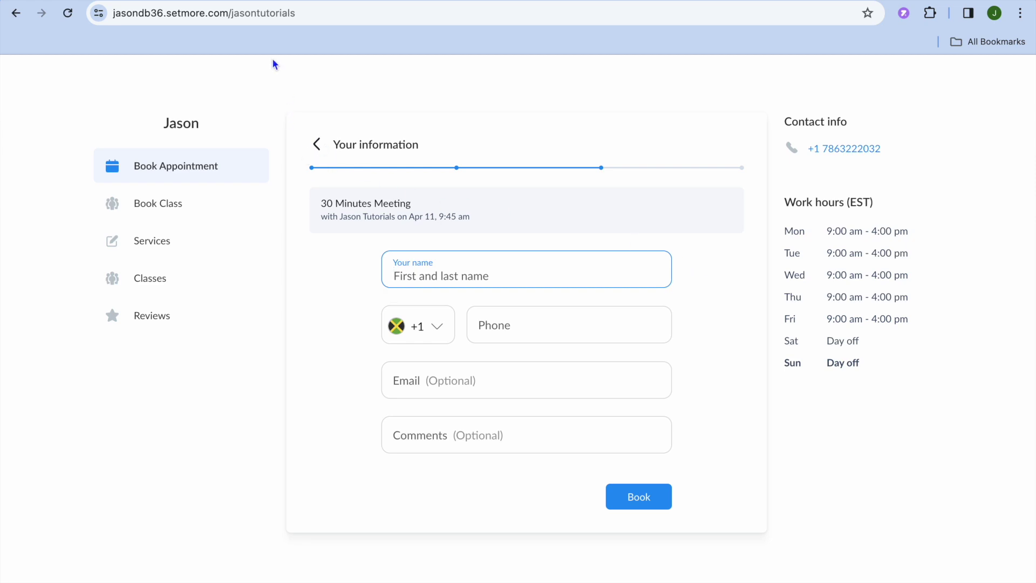
Step: Return to the Canva design and link the BOOK A VIEWING text on page 1 to the copied Setmore booking page address
left_click(282, 1)
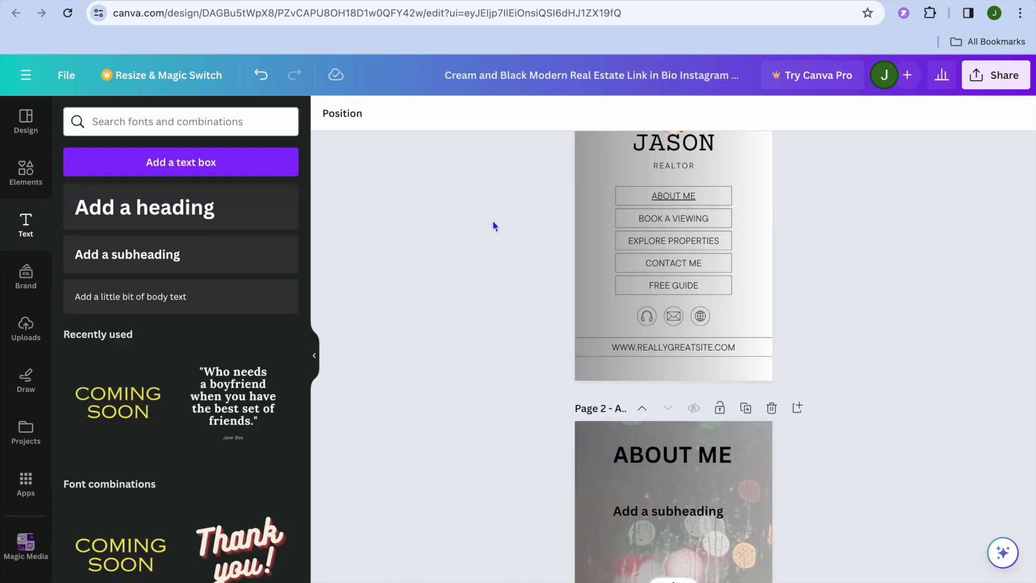
left_click(656, 216)
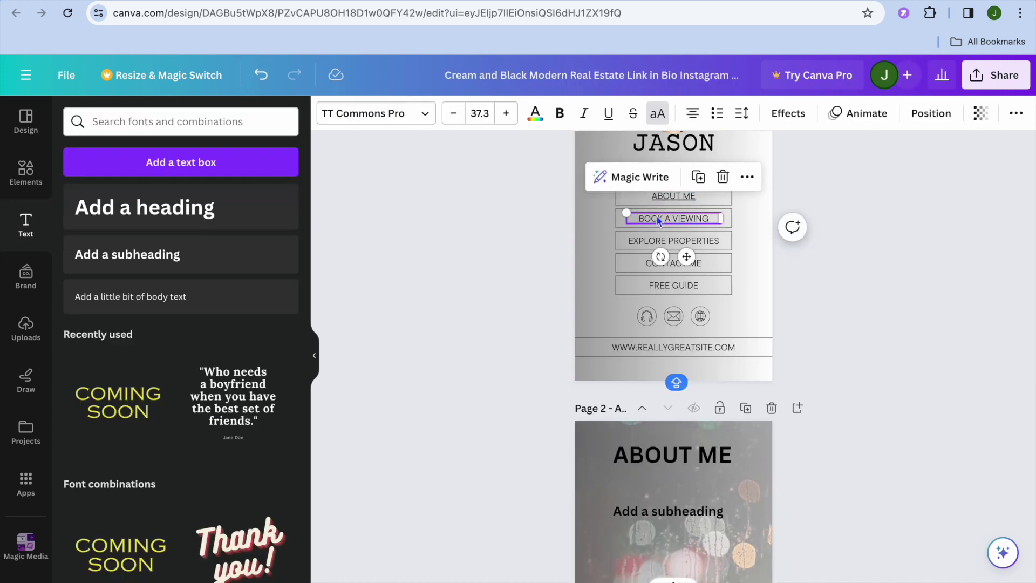
left_click(746, 178)
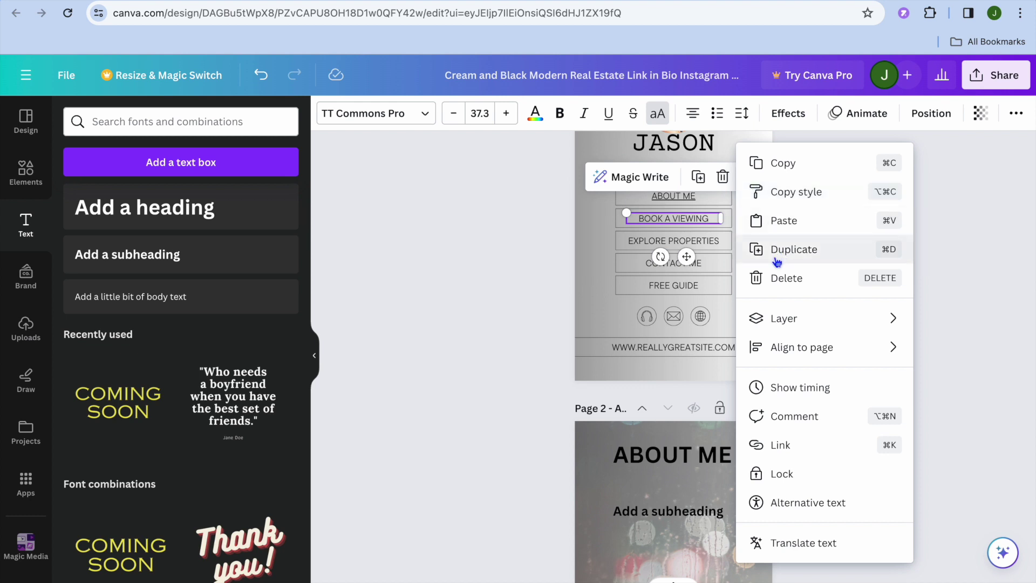
left_click(780, 444)
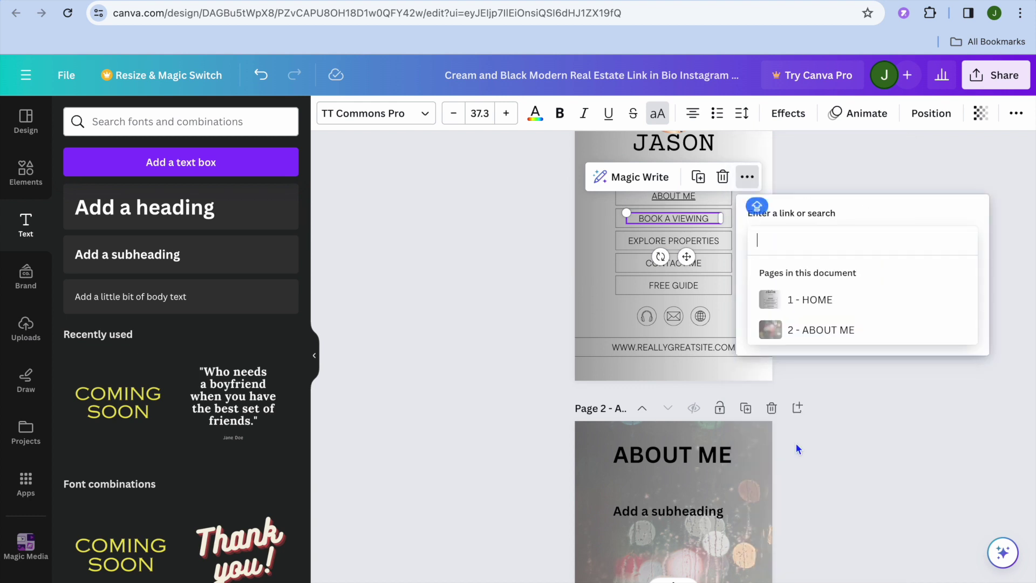
right_click(778, 247)
left_click(799, 349)
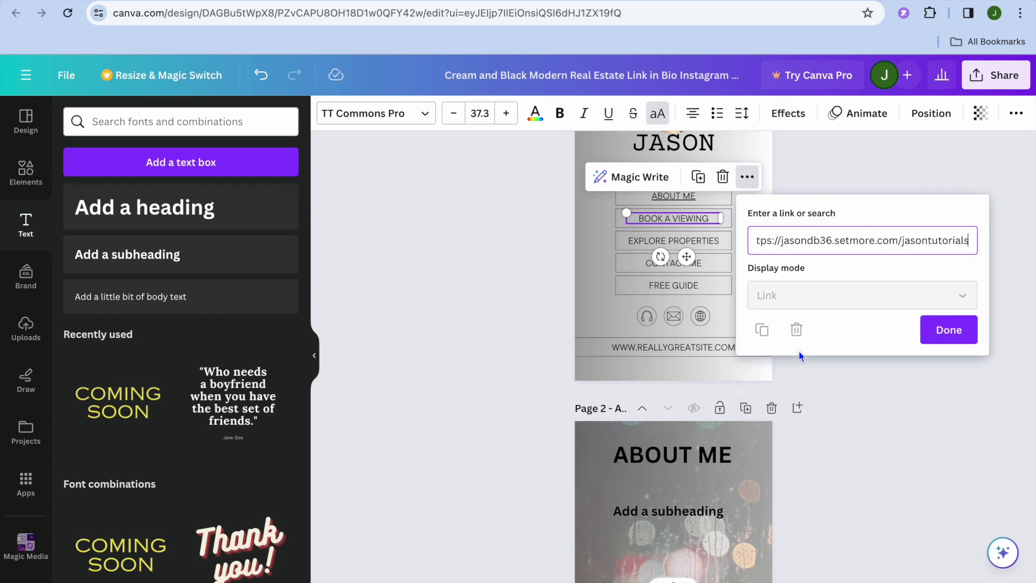
left_click(948, 334)
left_click(915, 335)
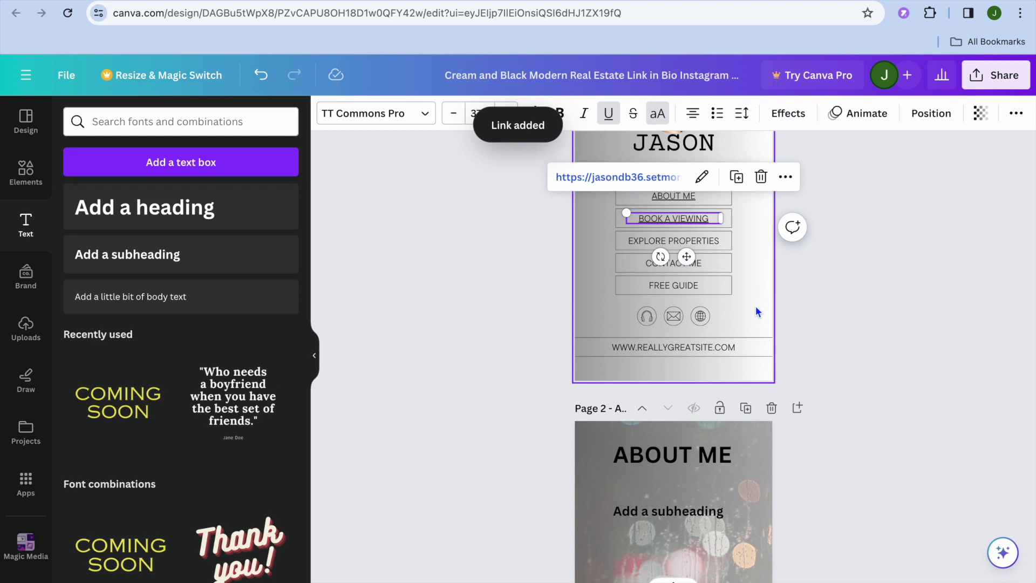
left_click(757, 286)
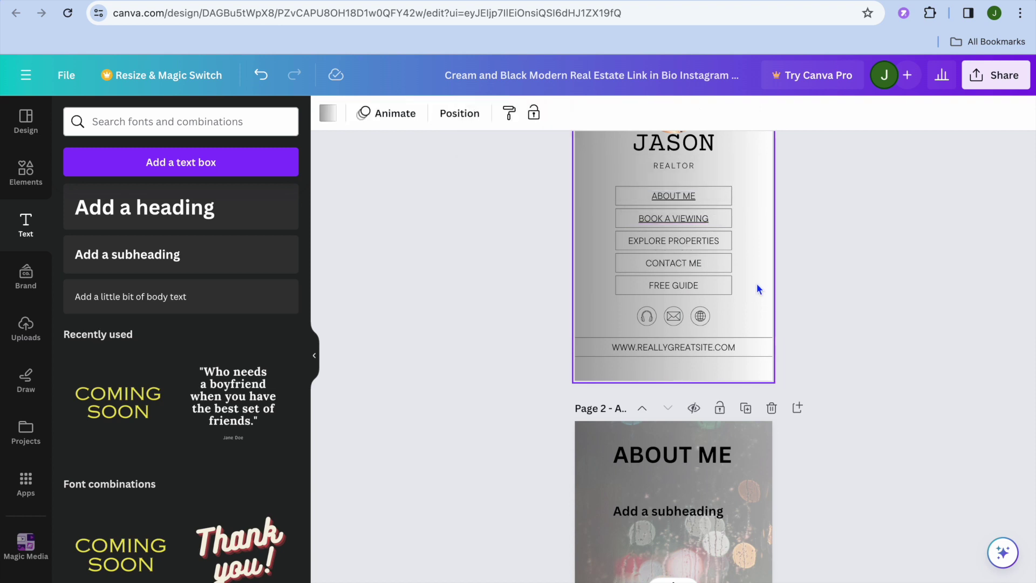
Step: Return to the Canva home page from the template listing and create a blank Website design
scroll(757, 286, "down", 1)
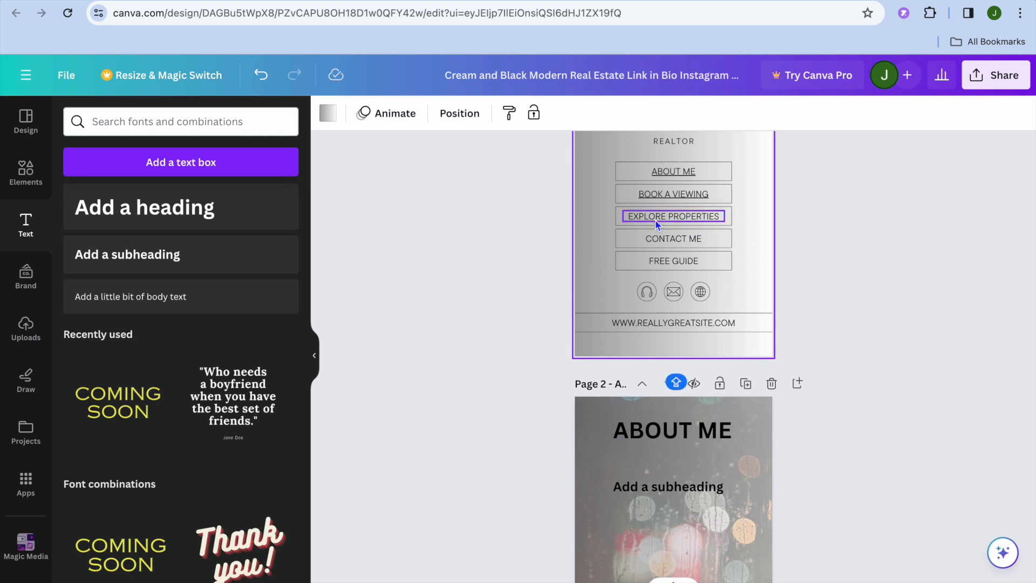
left_click(68, 11)
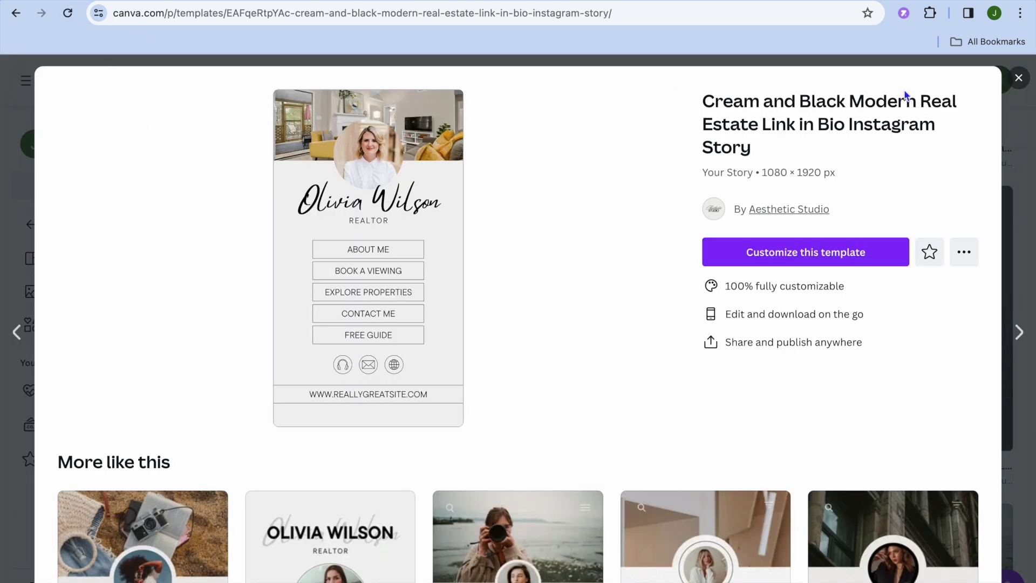
left_click(1018, 78)
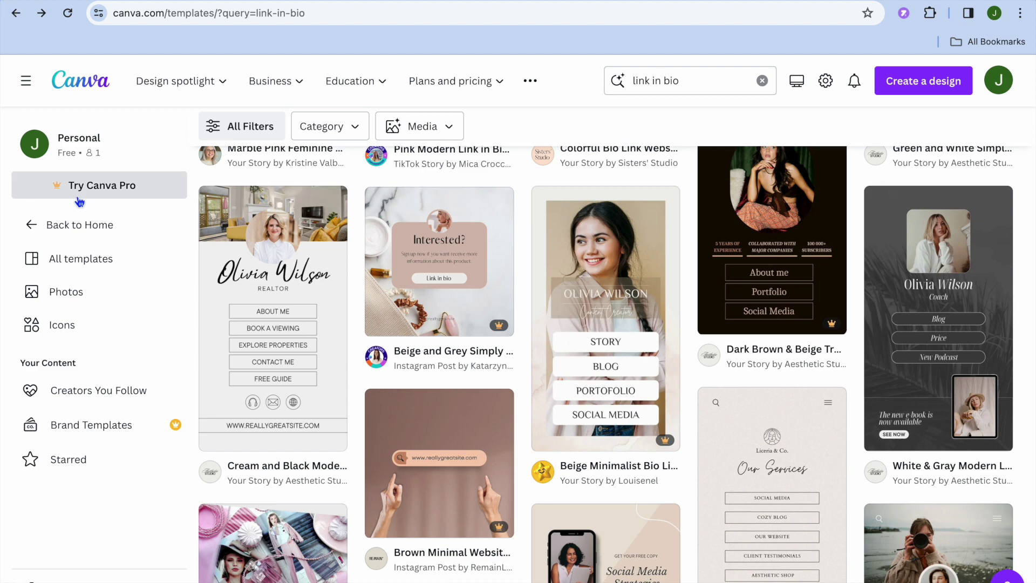
left_click(78, 90)
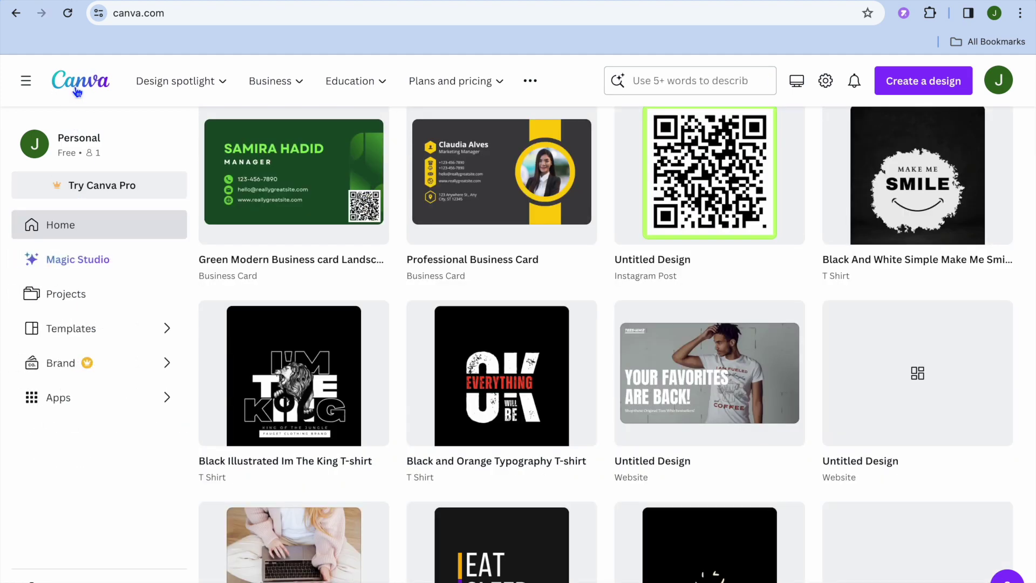
scroll(261, 232, "up", 10)
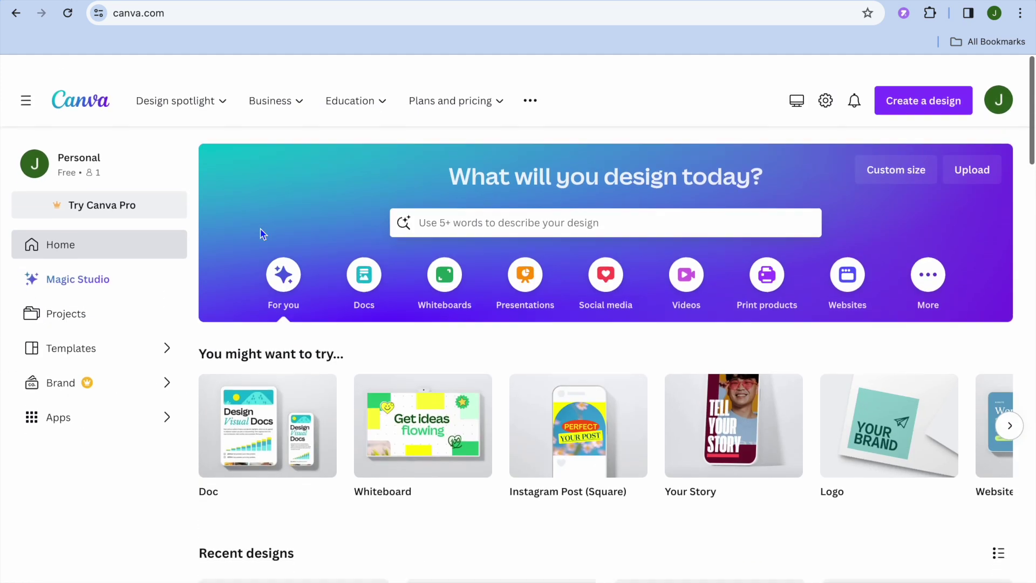
left_click(849, 267)
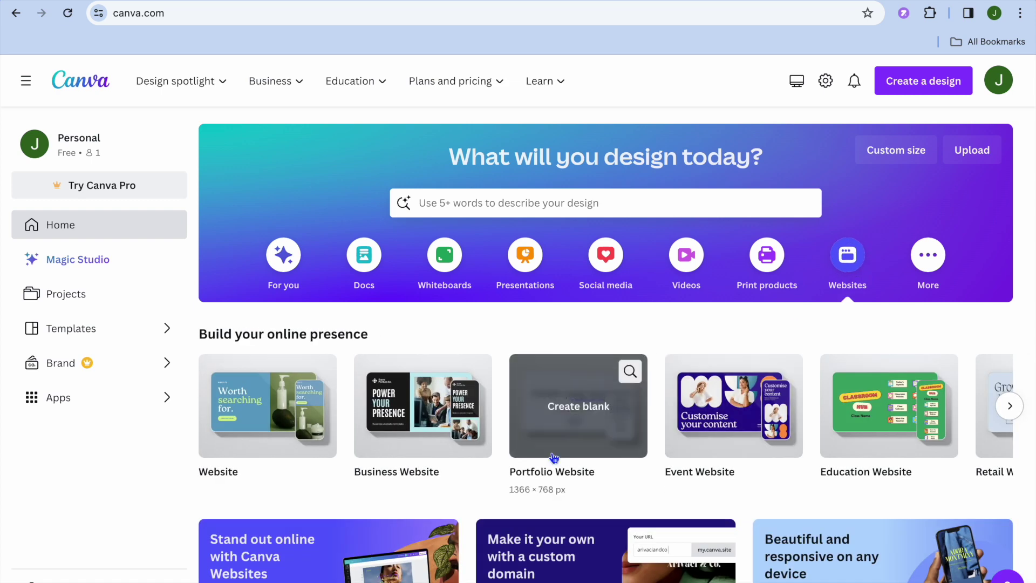
left_click(274, 430)
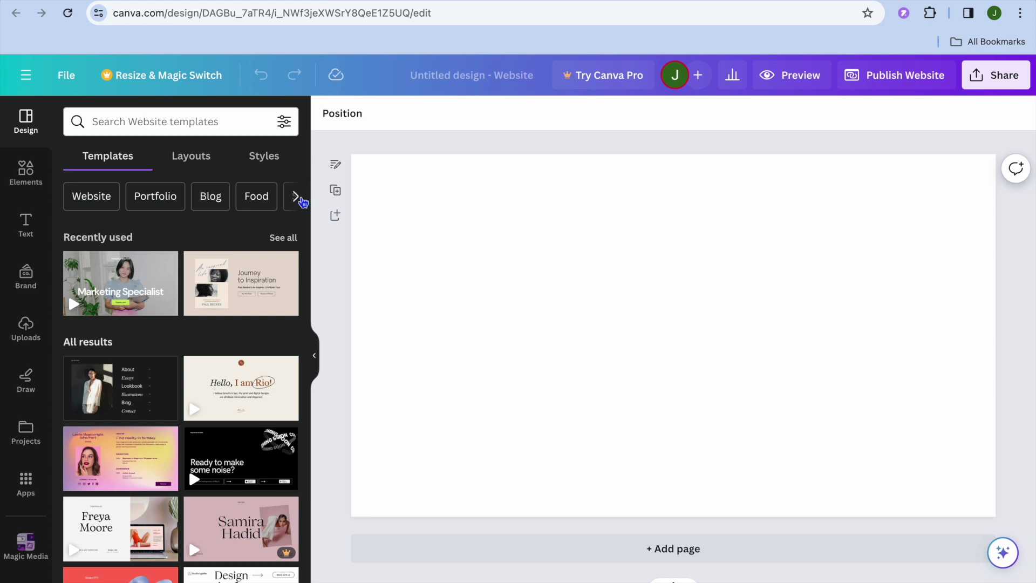
Step: Apply the website layout with six image frames in two rows of three to the blank page
left_click(198, 165)
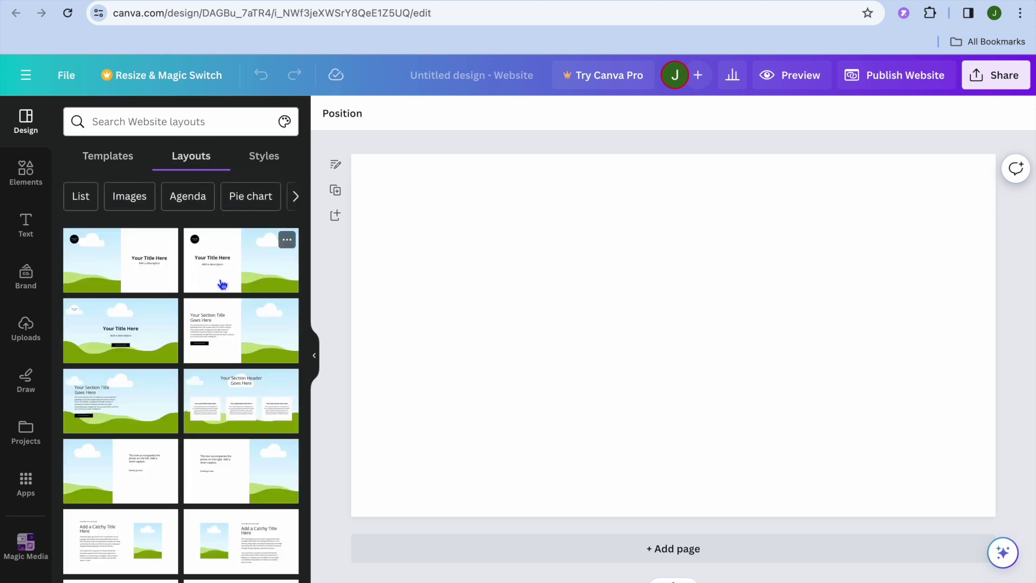
scroll(223, 285, "down", 6)
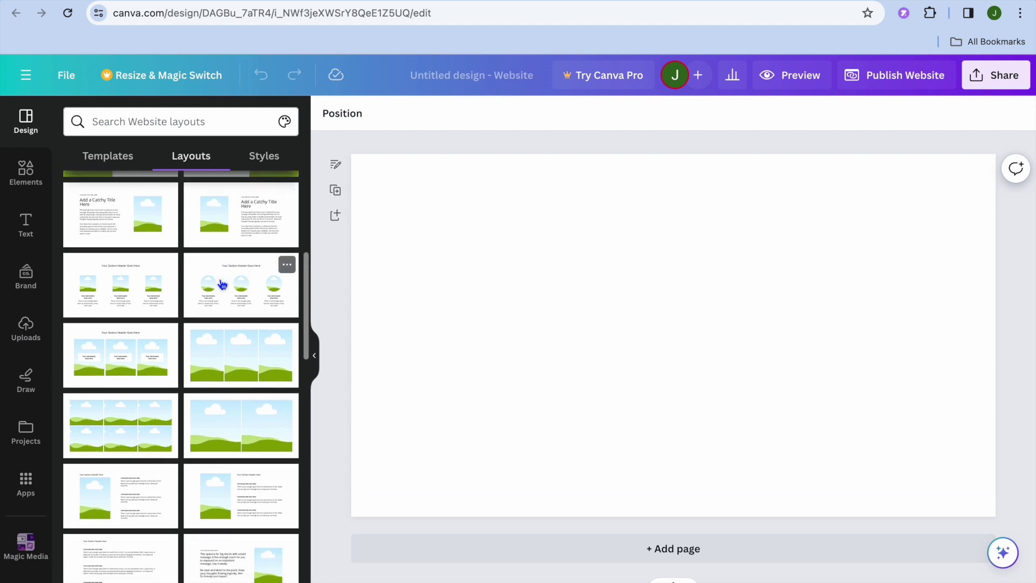
scroll(223, 285, "down", 3)
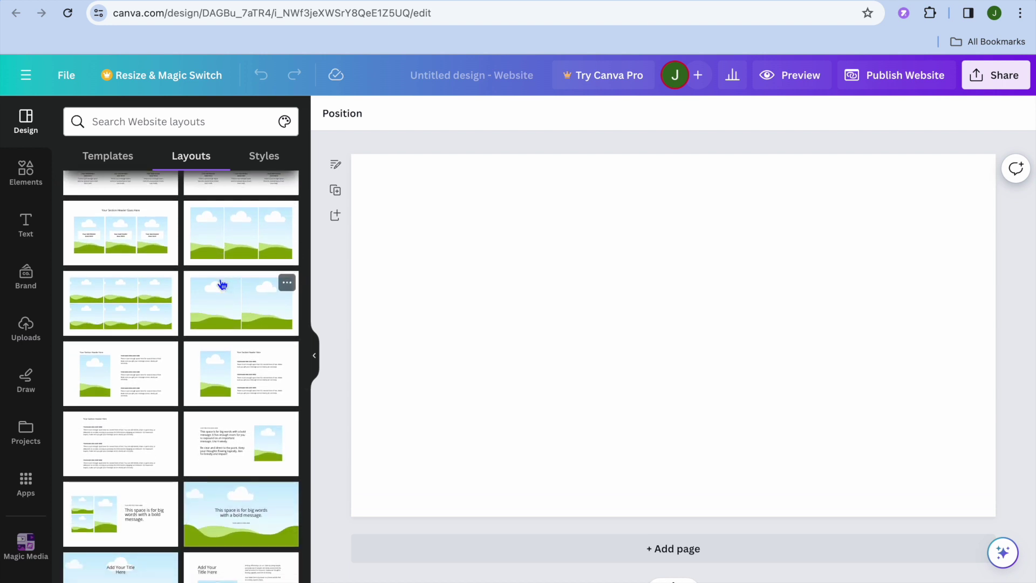
left_click(136, 315)
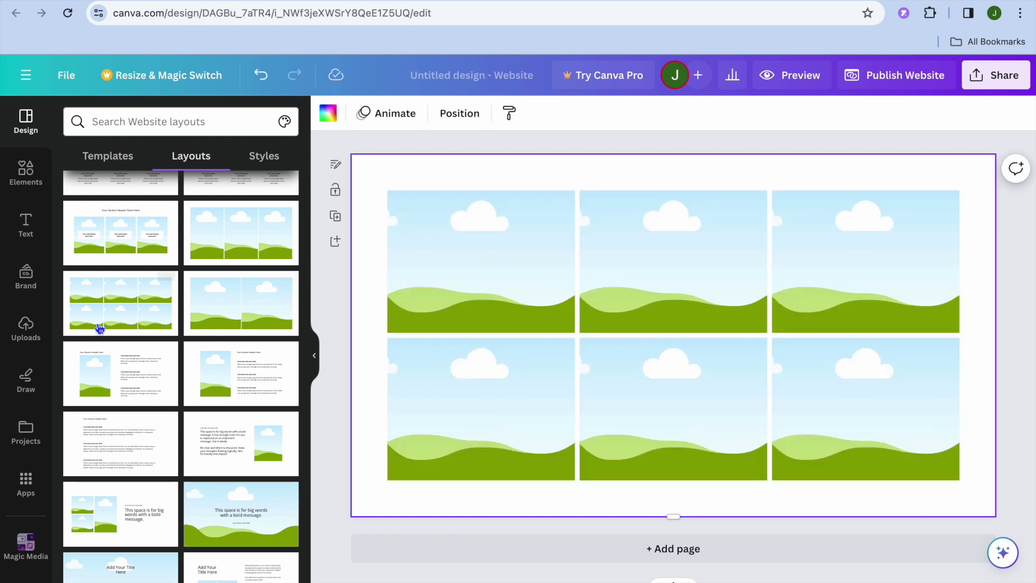
Step: Place the uploaded running dog, blue jay and green trees photos in the upper-left, lower-left and lower-middle frames
left_click(25, 325)
scroll(113, 479, "down", 3)
left_click_drag(110, 488, 421, 291)
left_click_drag(195, 487, 454, 432)
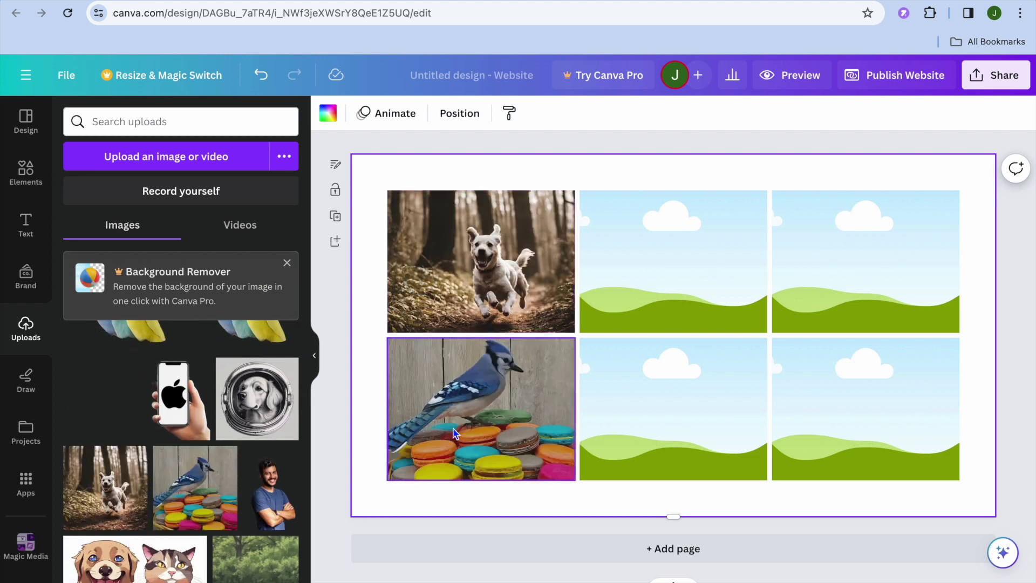
left_click_drag(278, 553, 673, 410)
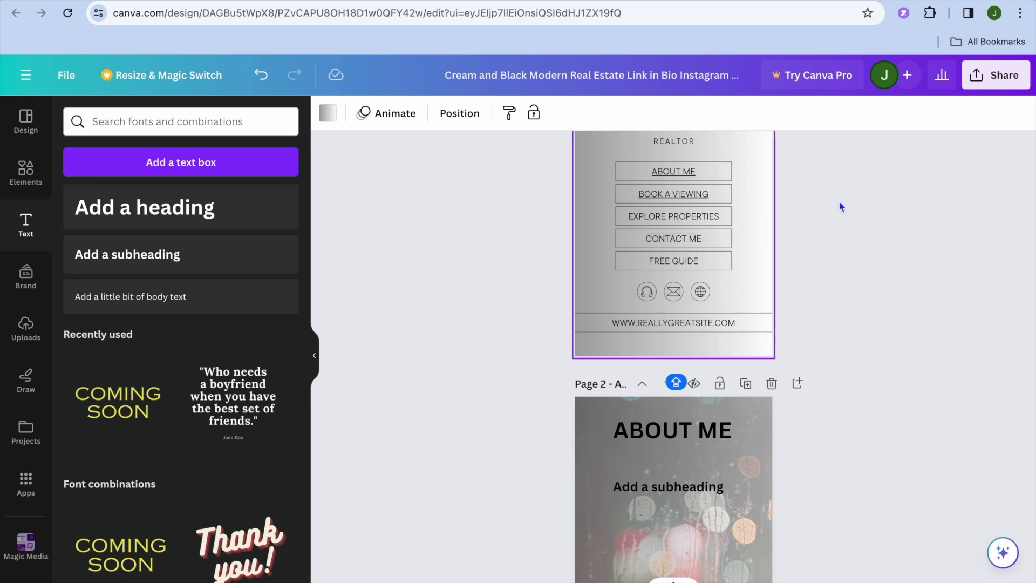
Step: Switch to the "whatsapp number link" Google results and open the Walink site for creating WhatsApp links
left_click(696, 4)
scroll(617, 169, "up", 7)
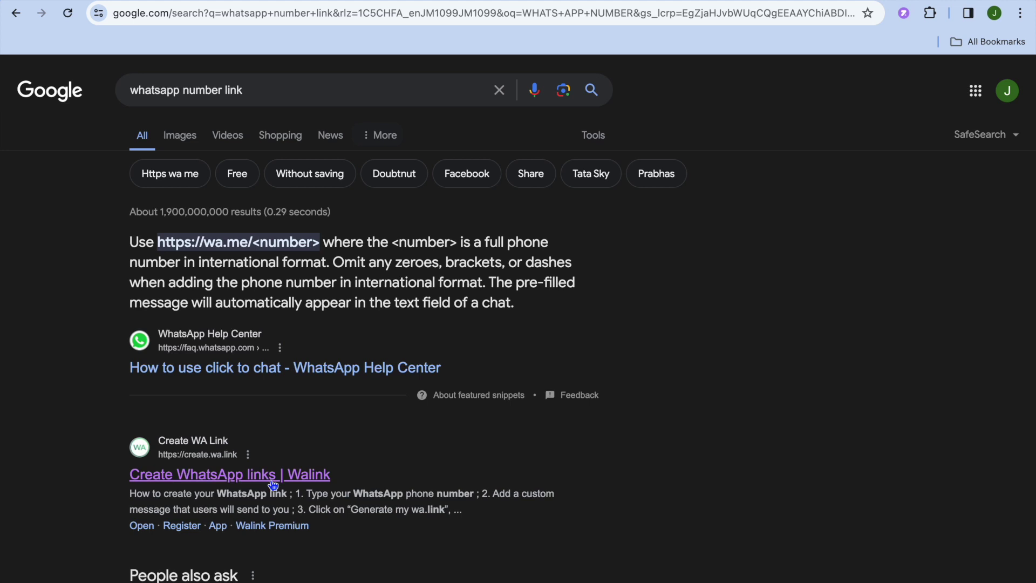
key("alt+Right")
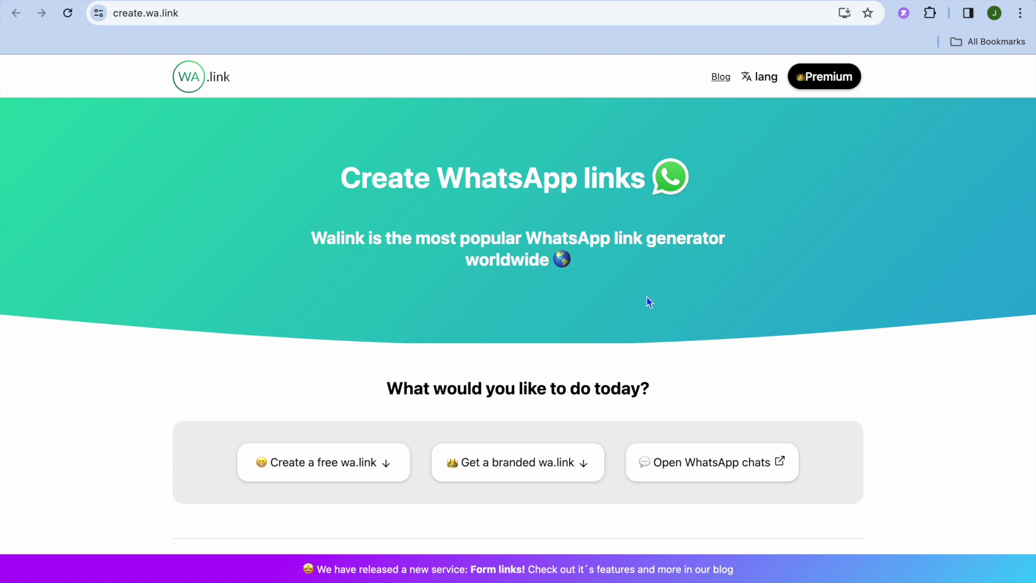
Step: Examine the Walink instructions and the free link form for a WhatsApp phone number and custom message
scroll(648, 301, "down", 20)
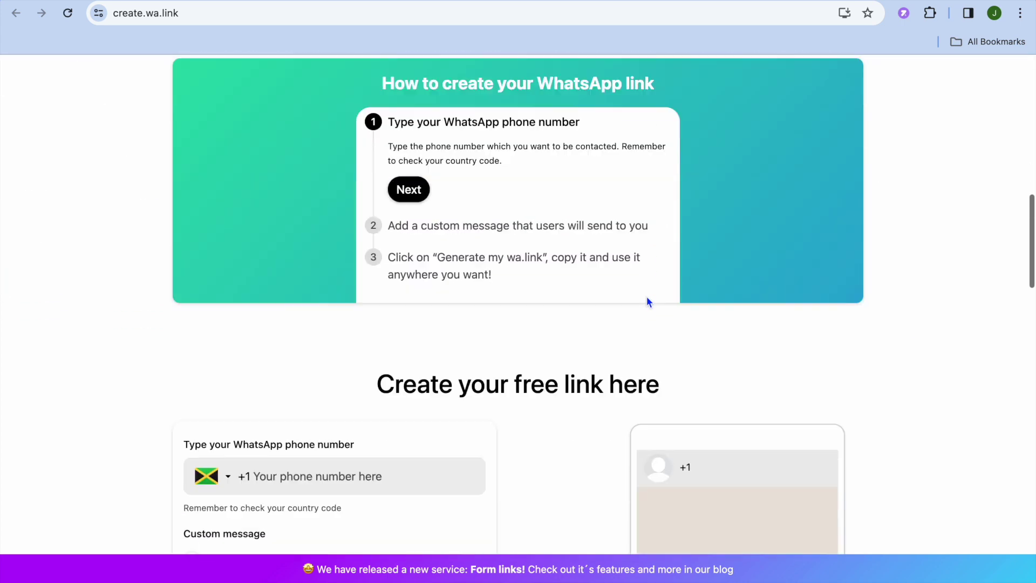
scroll(646, 298, "up", 2)
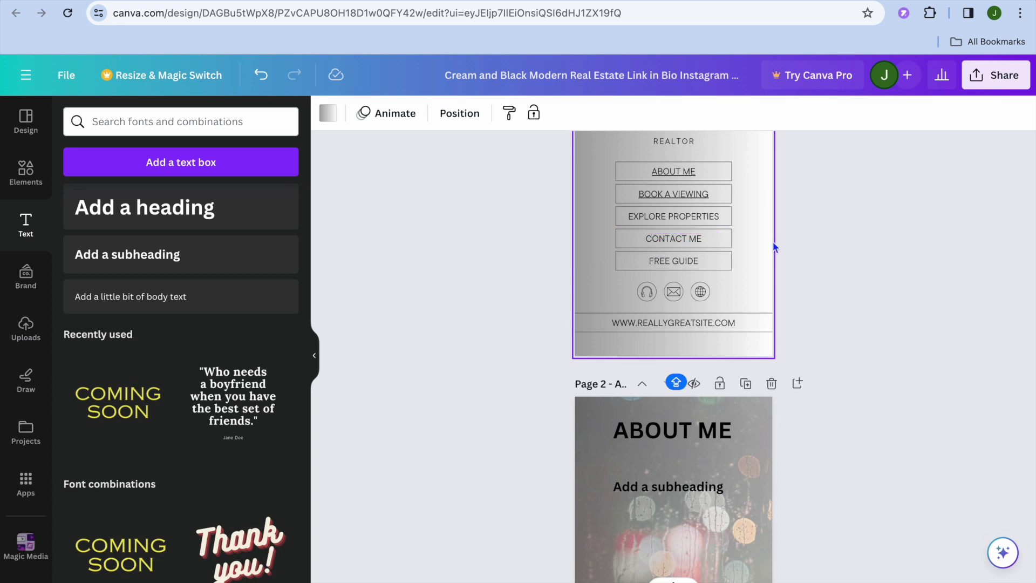
Step: Switch back to the real estate link in bio design and publish it as a website with navigation on a free Canva domain
left_click(992, 81)
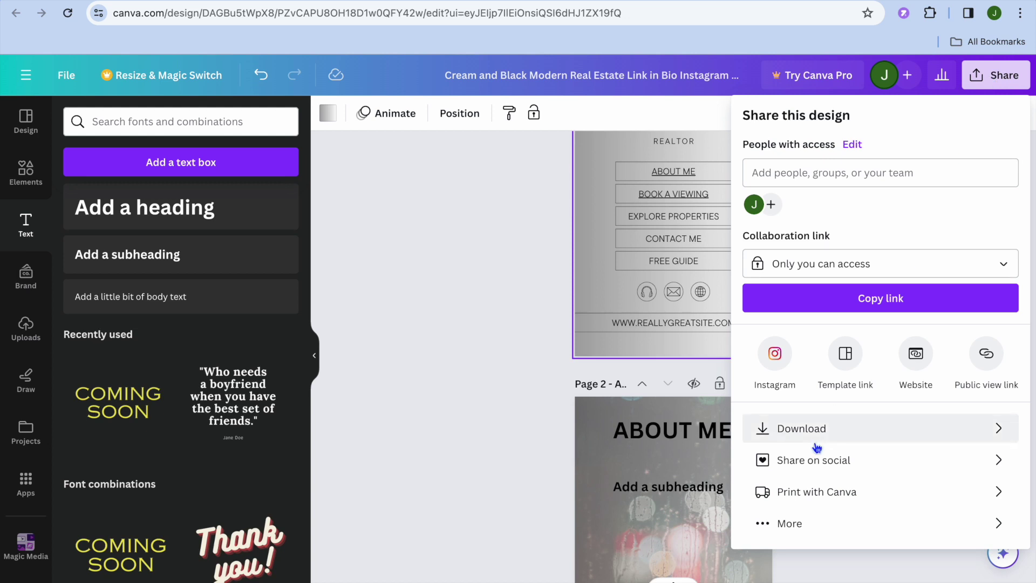
left_click(915, 354)
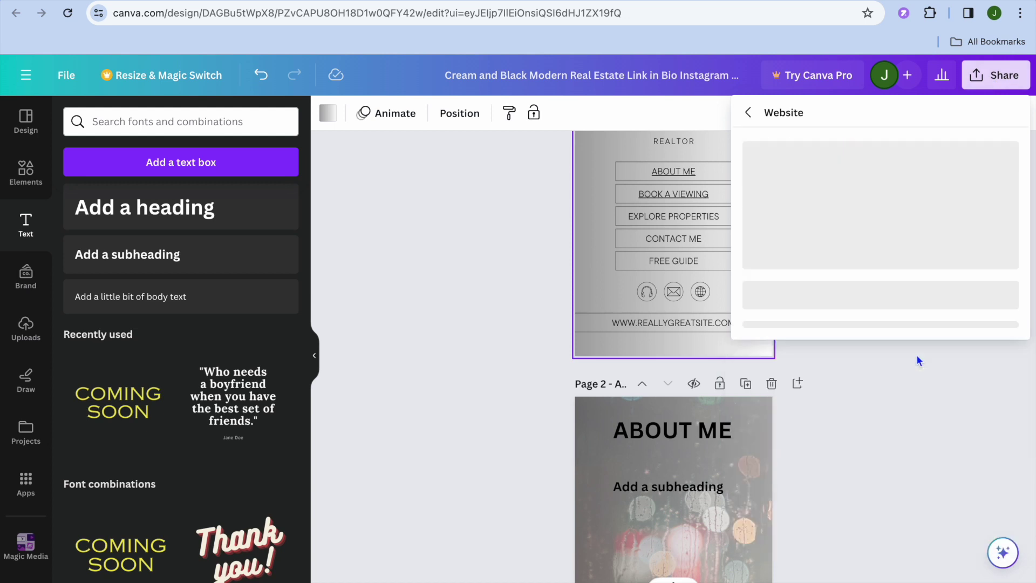
left_click(899, 364)
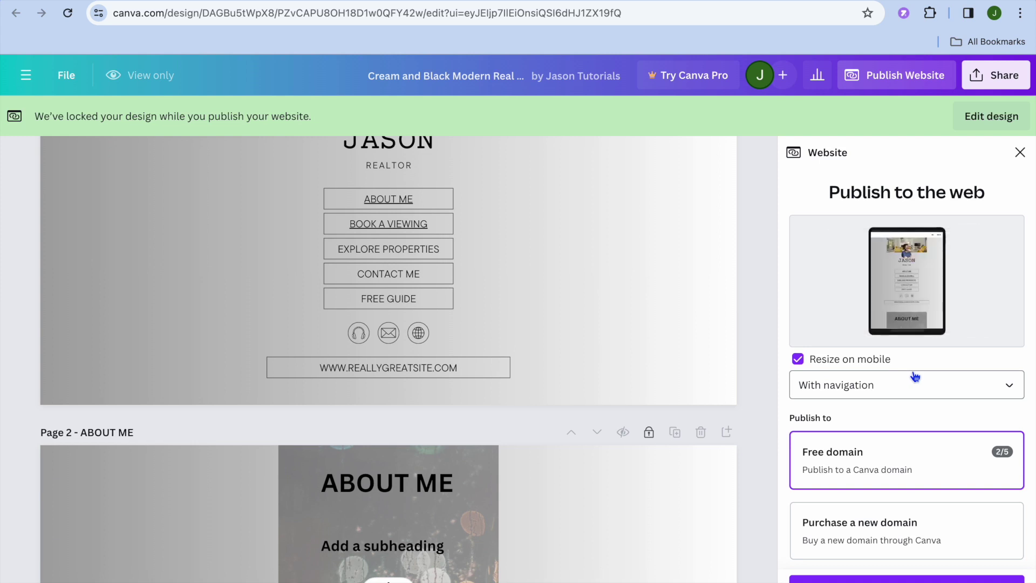
left_click(854, 577)
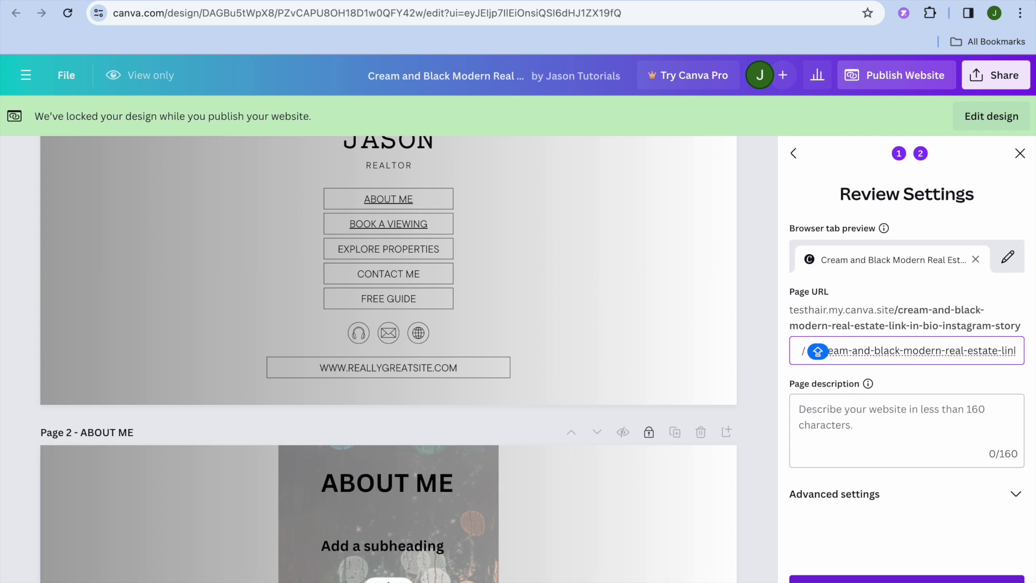
left_click(856, 577)
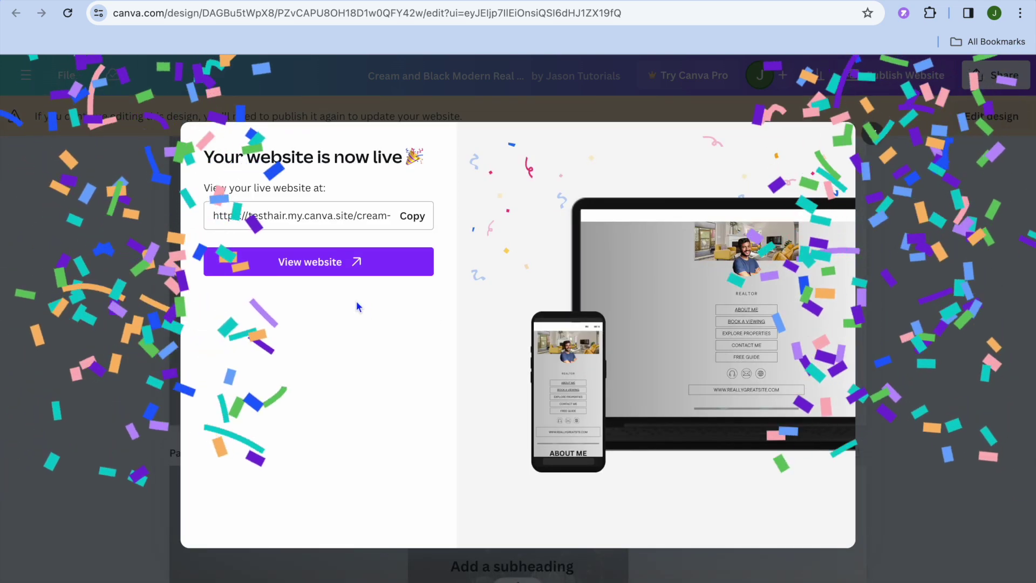
Step: View the live website and test its ABOUT ME and BOOK A VIEWING links
left_click(353, 263)
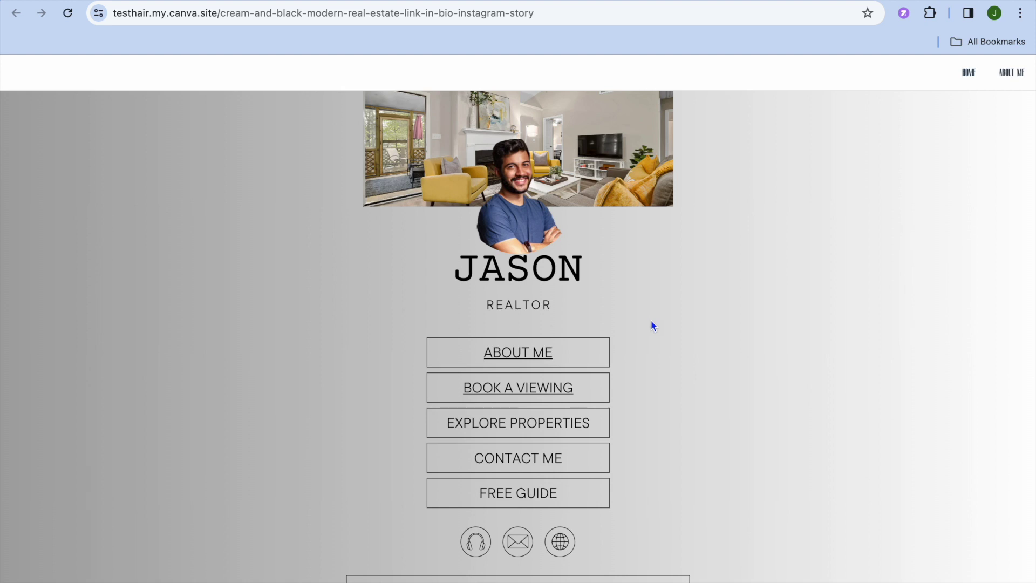
left_click(544, 357)
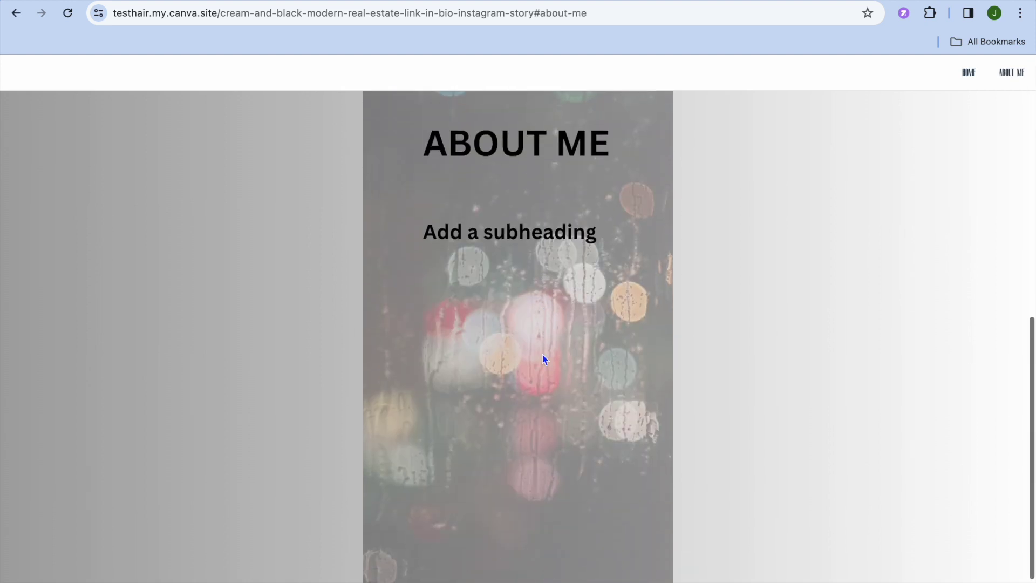
scroll(542, 359, "up", 10)
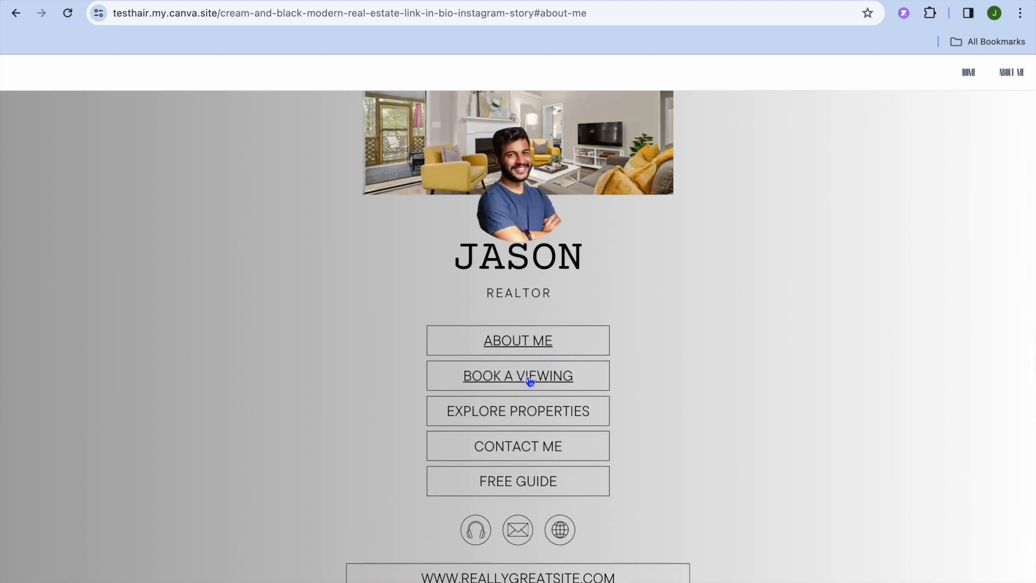
left_click(501, 388)
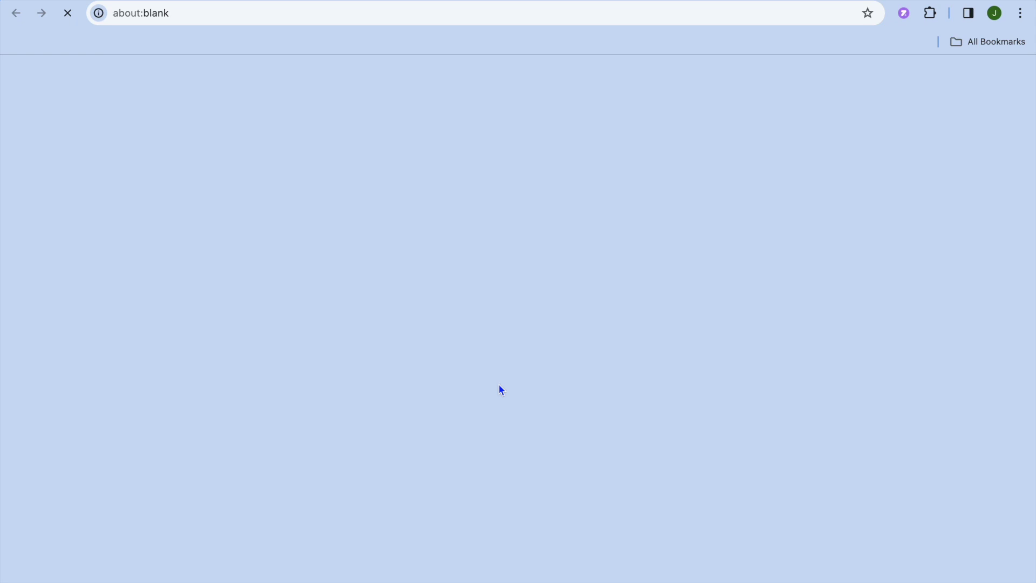